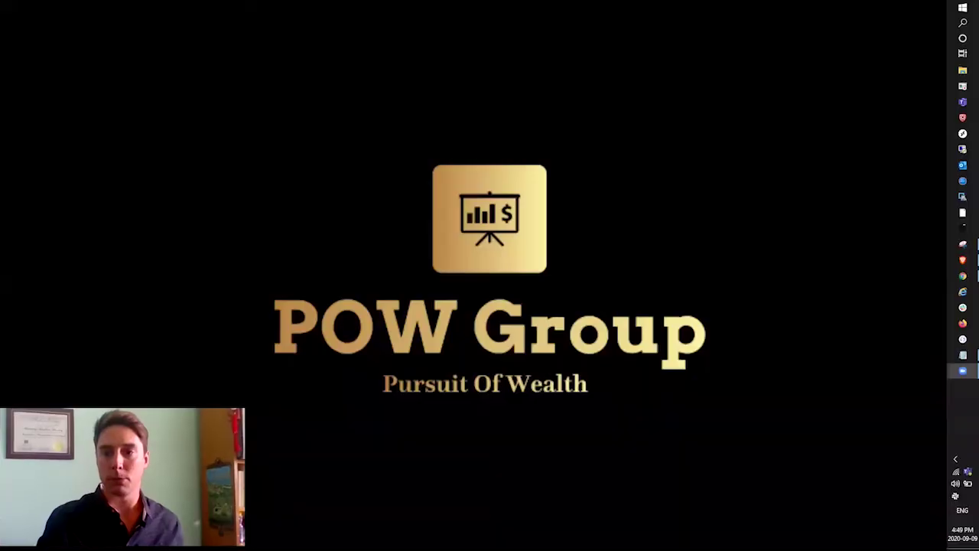
- Bring up the TradingView SPY monthly chart with its drawn trendlines and RSI
click(963, 280)
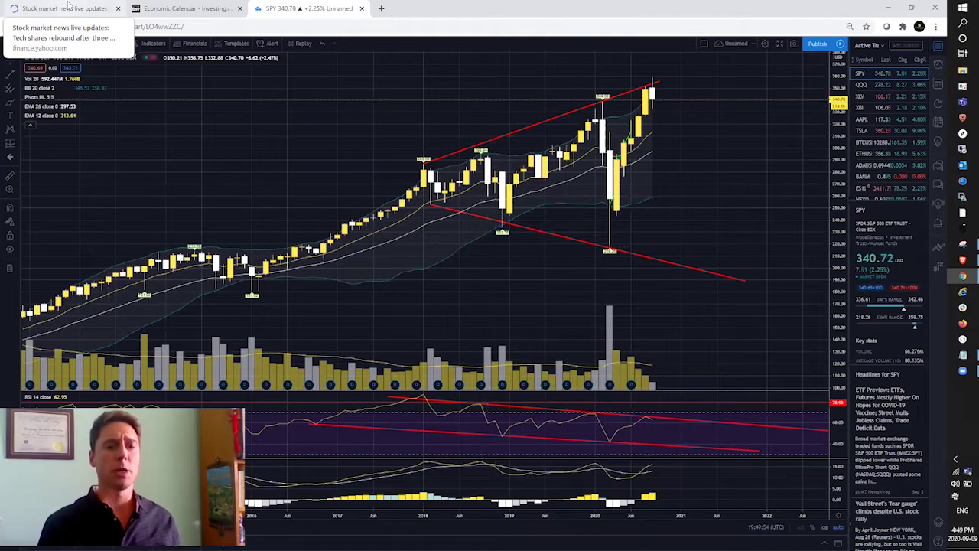
- Read the Yahoo Finance article down to the crude oil 7.6% drop and AstraZeneca trial pause
click(67, 7)
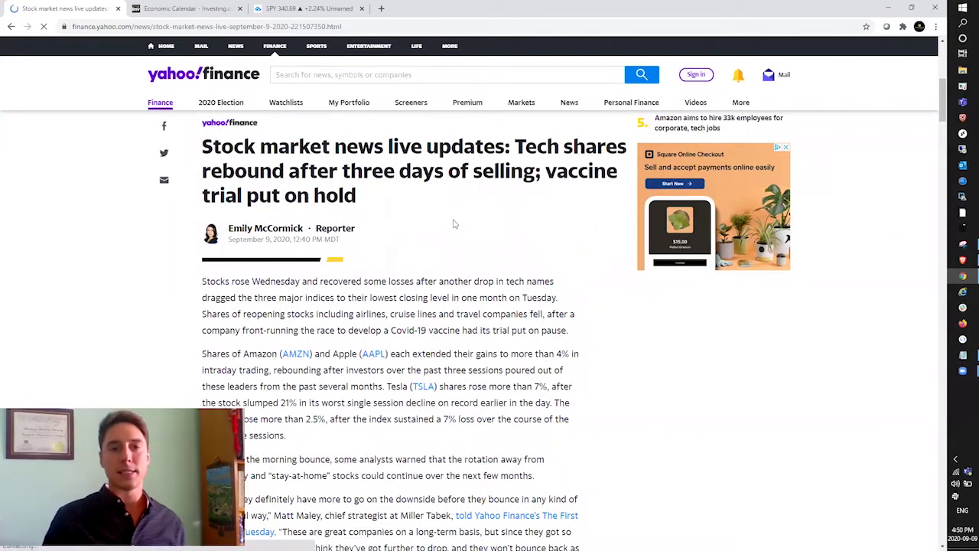
scroll(454, 223, down, 1)
scroll(459, 216, down, 1)
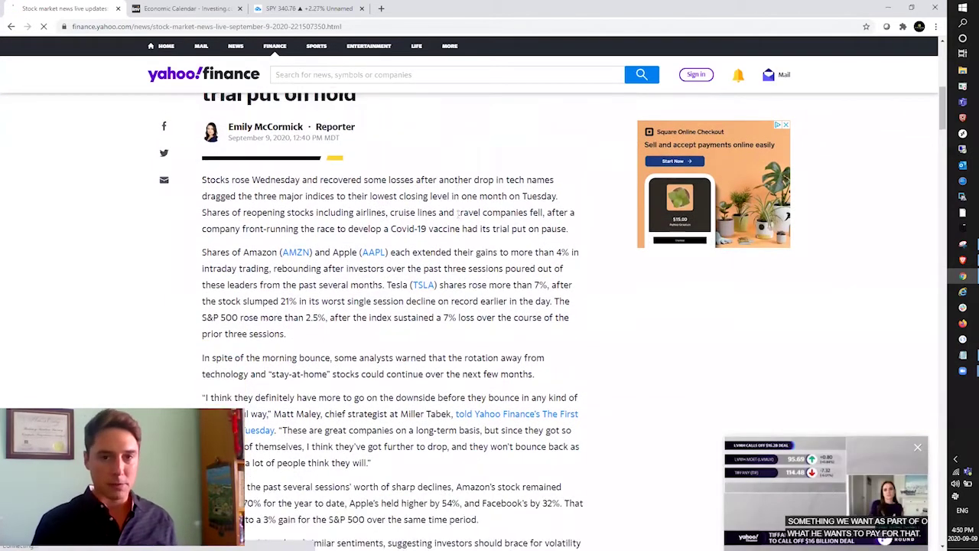
scroll(458, 225, down, 2)
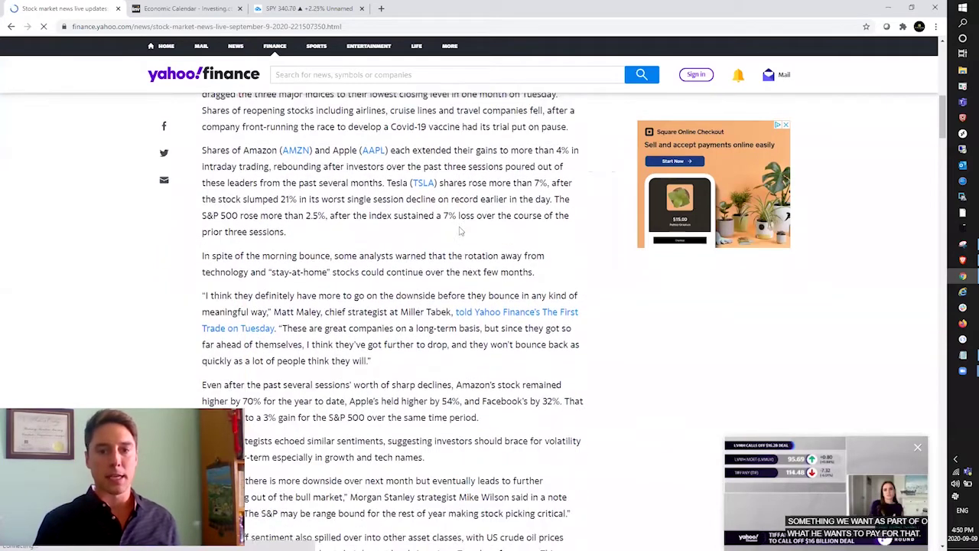
scroll(498, 311, down, 5)
scroll(484, 312, down, 5)
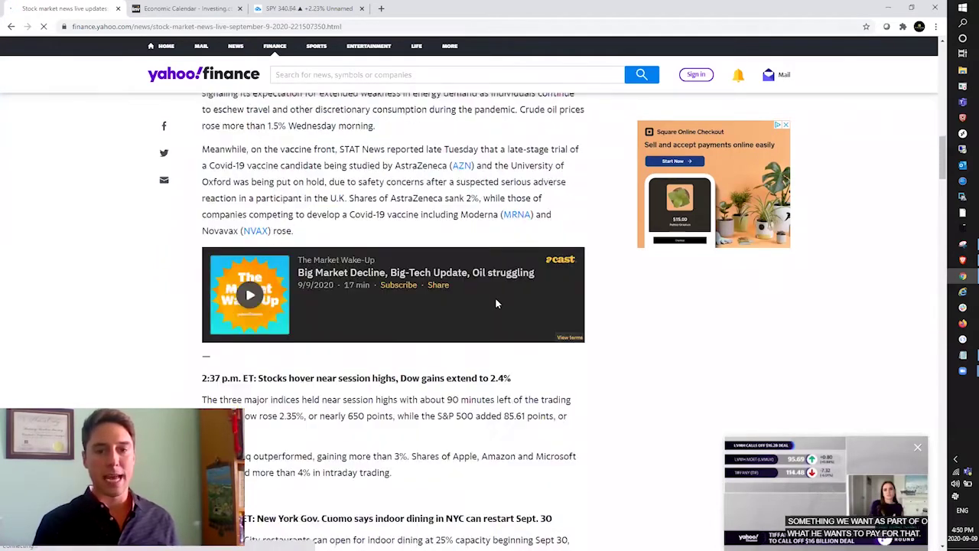
scroll(483, 312, up, 4)
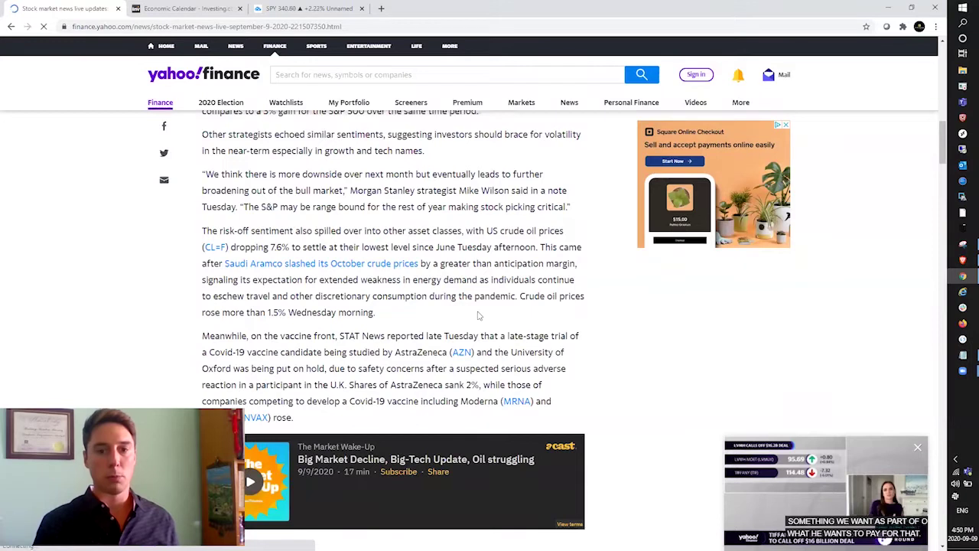
scroll(361, 268, down, 2)
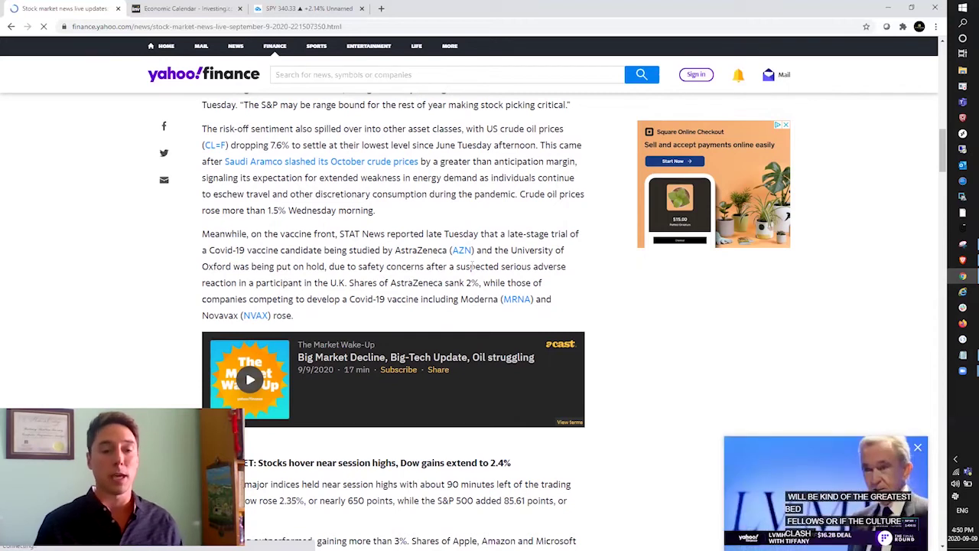
scroll(483, 266, up, 2)
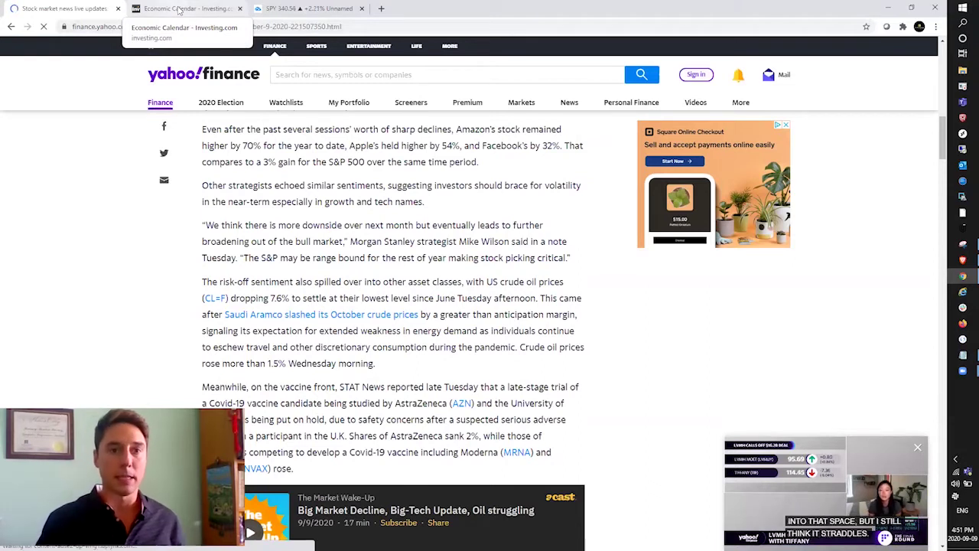
- Review the Investing.com economic calendar events for Wednesday, September 9, 2020
click(178, 9)
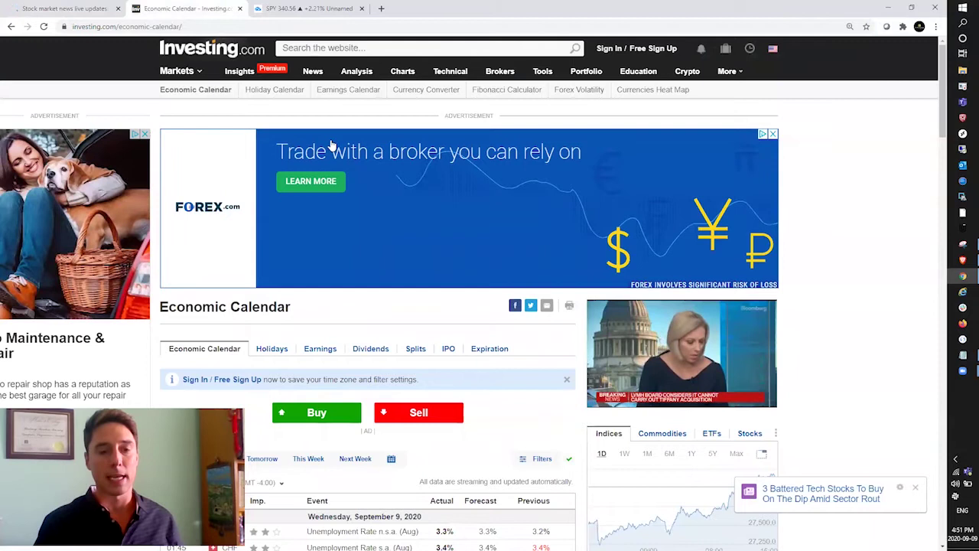
scroll(335, 149, down, 2)
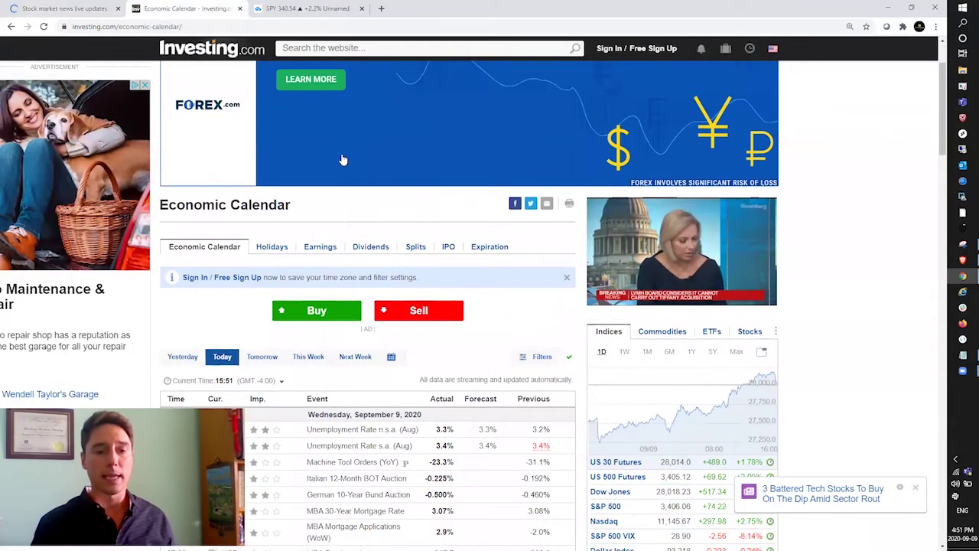
scroll(344, 159, down, 3)
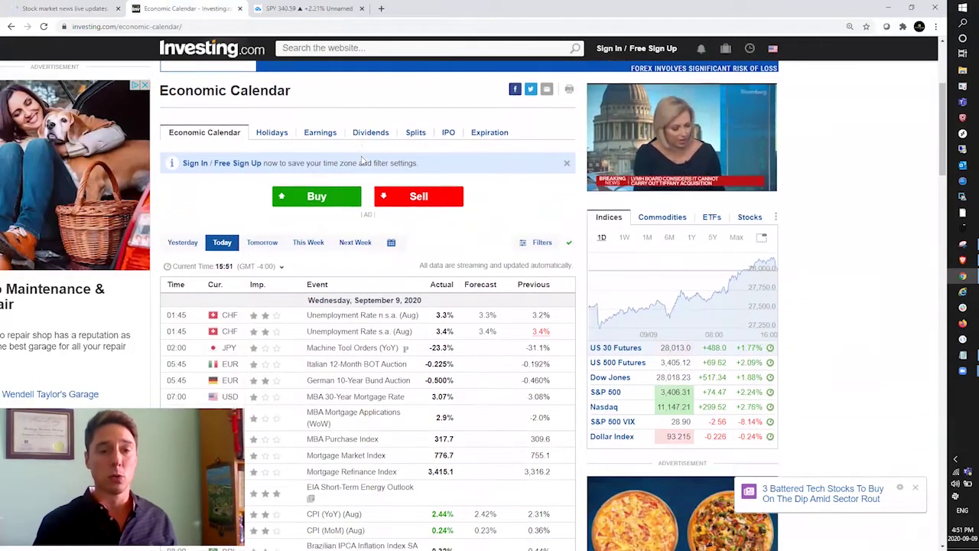
scroll(362, 159, down, 4)
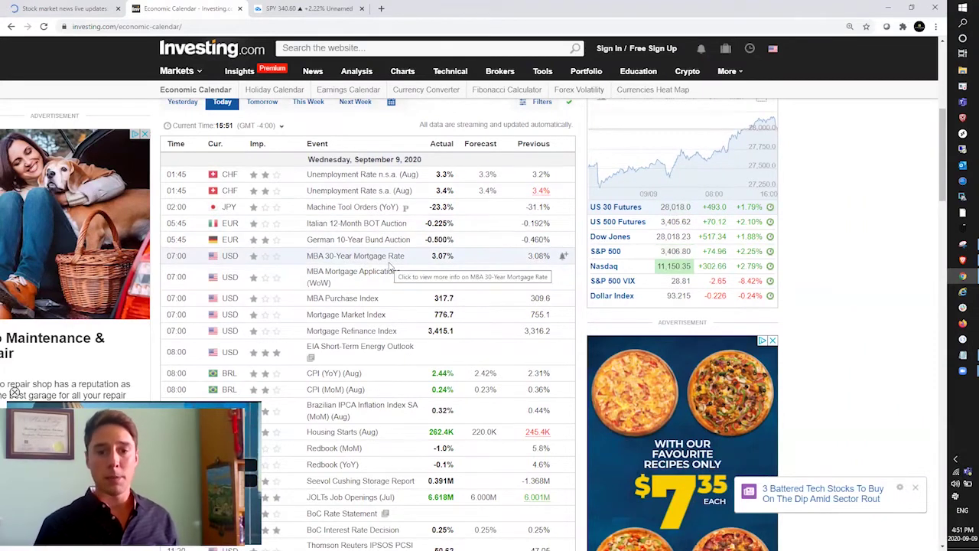
scroll(387, 267, down, 1)
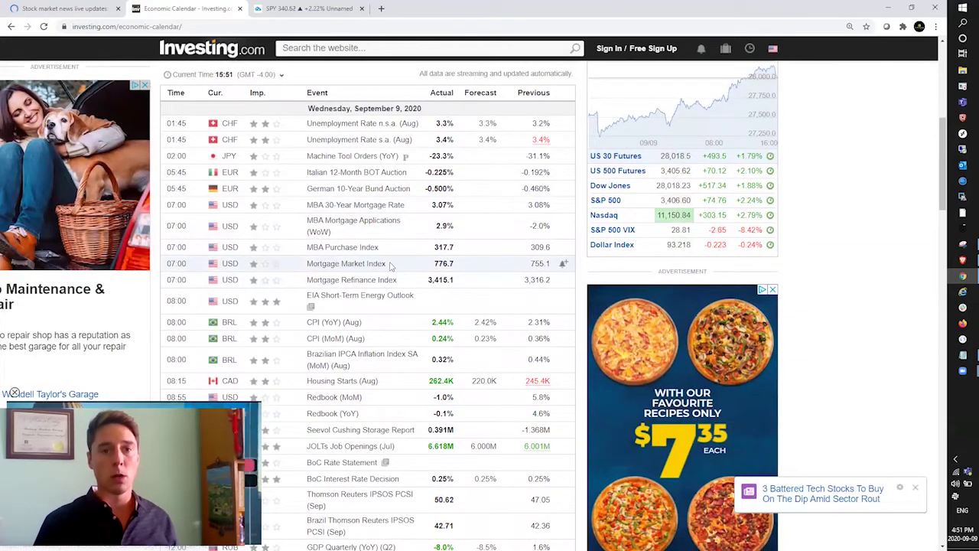
scroll(387, 271, up, 3)
click(261, 203)
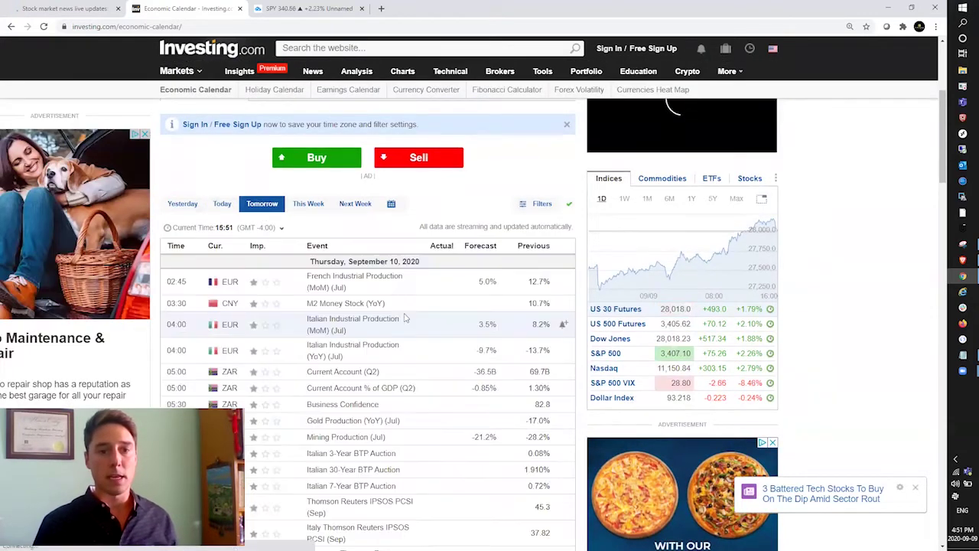
scroll(394, 329, down, 1)
scroll(394, 329, down, 4)
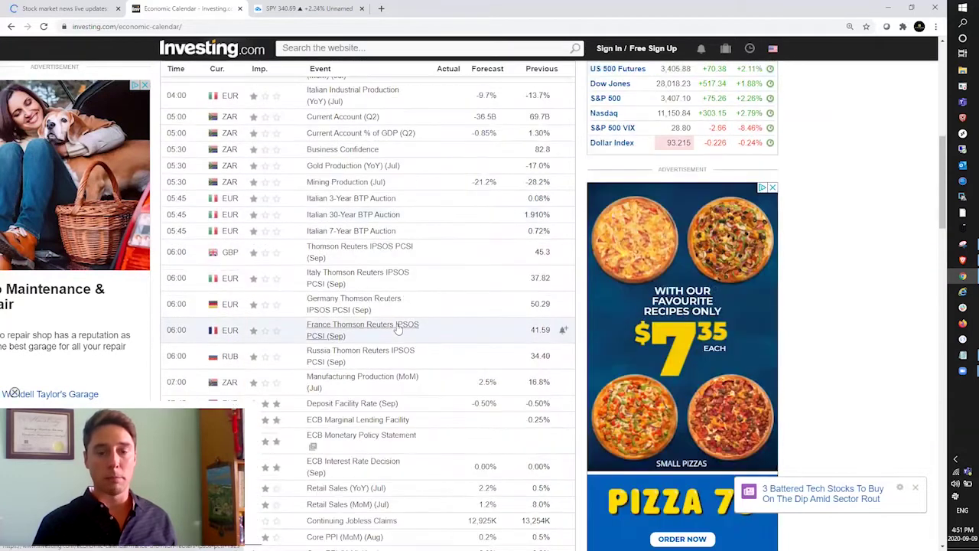
scroll(397, 327, down, 1)
scroll(397, 328, down, 4)
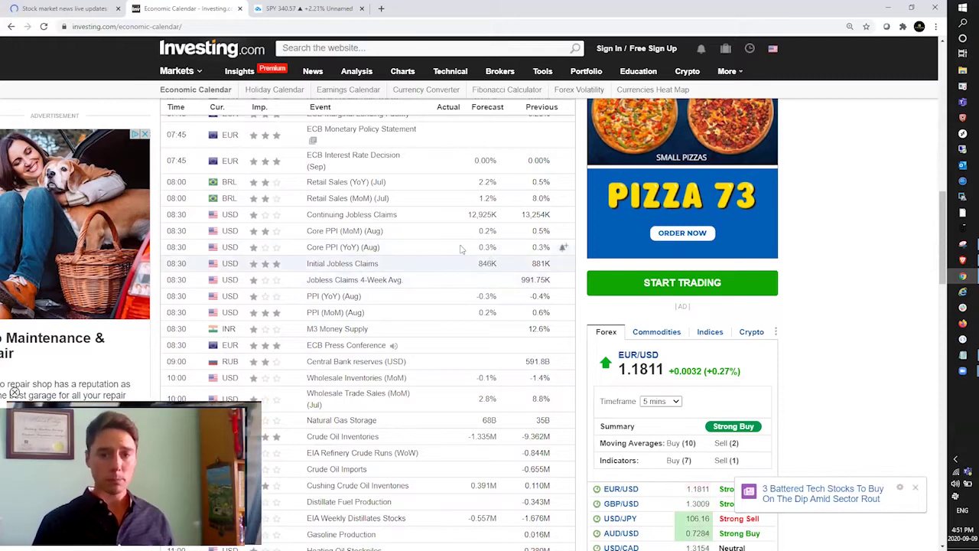
scroll(348, 159, up, 1)
scroll(348, 158, up, 1)
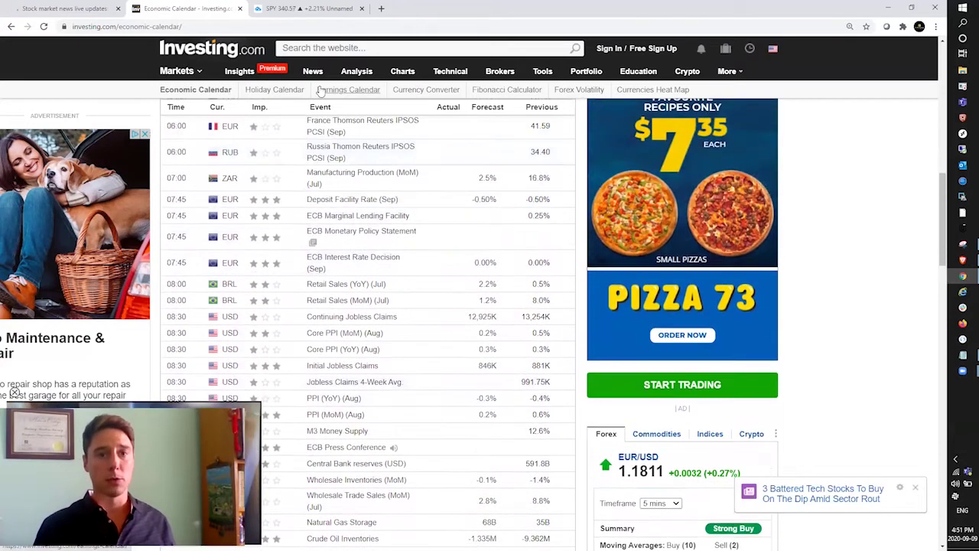
- Return to the SPY monthly chart and zoom in on the last couple of years of candles
click(310, 9)
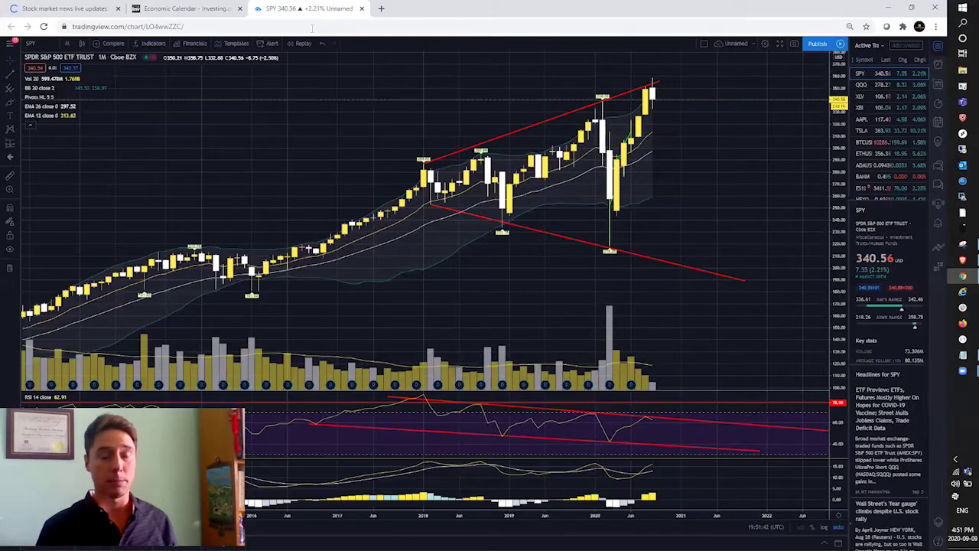
scroll(542, 114, up, 2)
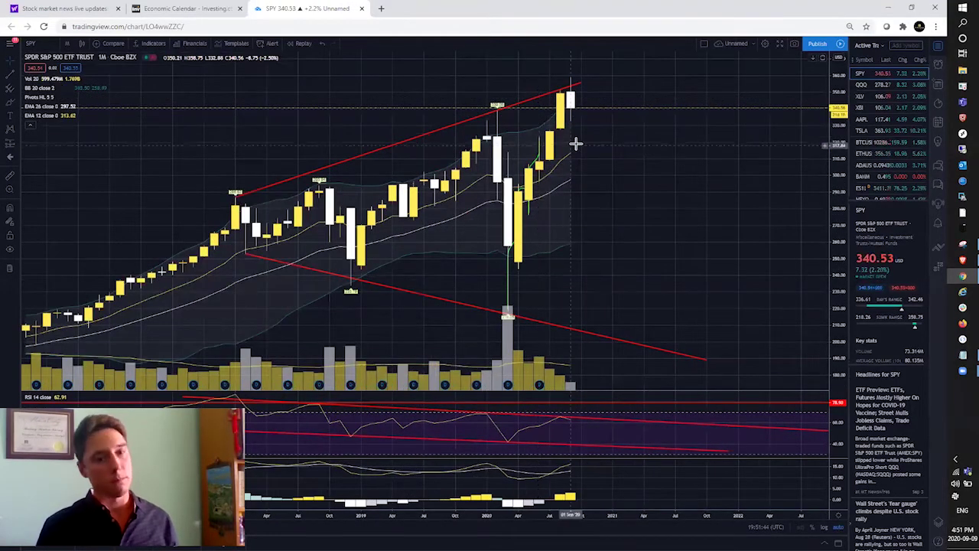
scroll(575, 163, up, 4)
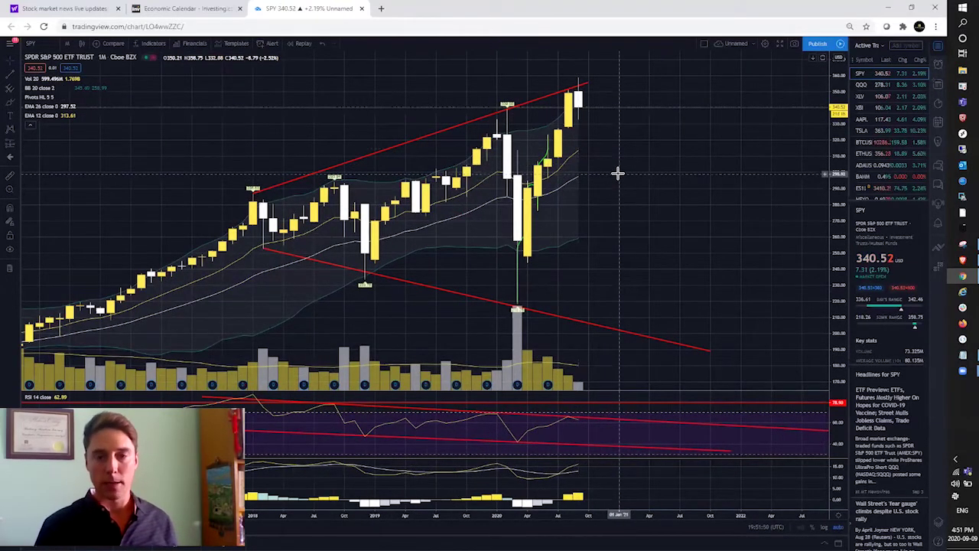
scroll(618, 174, up, 5)
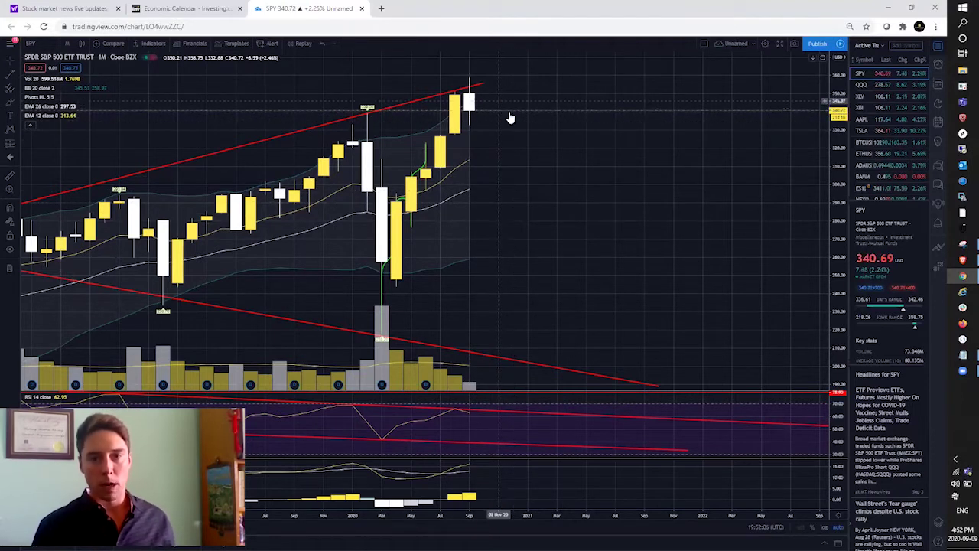
scroll(544, 159, up, 1)
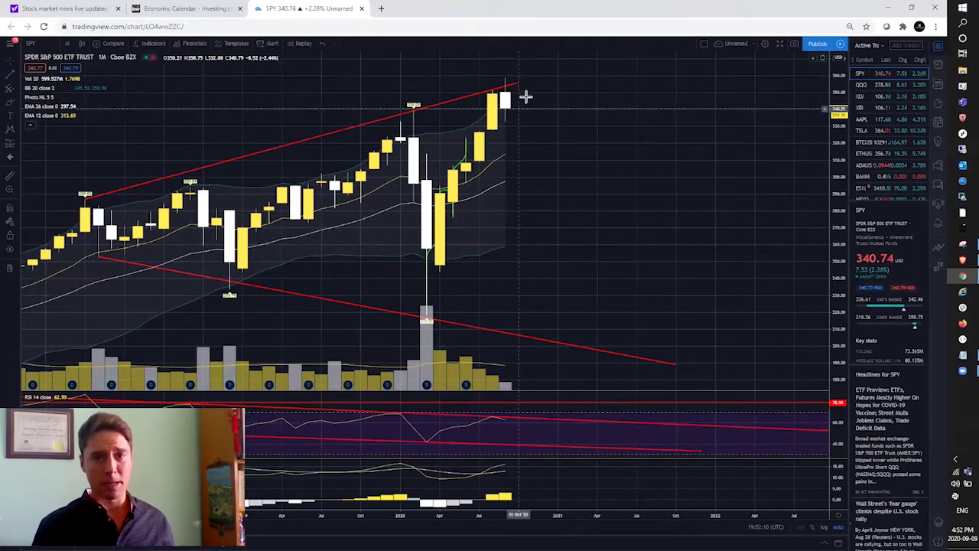
scroll(536, 115, up, 1)
scroll(535, 123, up, 1)
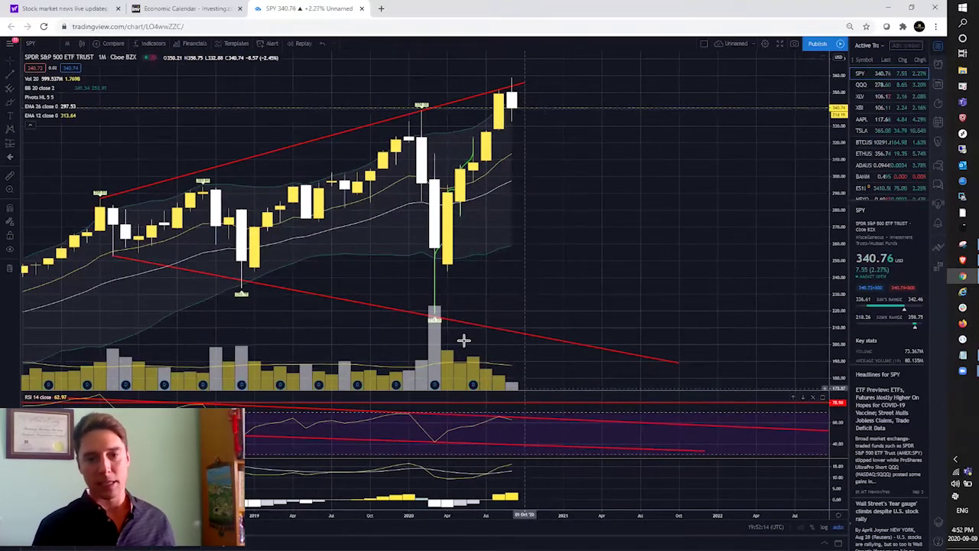
- Switch SPY from monthly to weekly, then daily candles, and zoom on the September drop
click(67, 43)
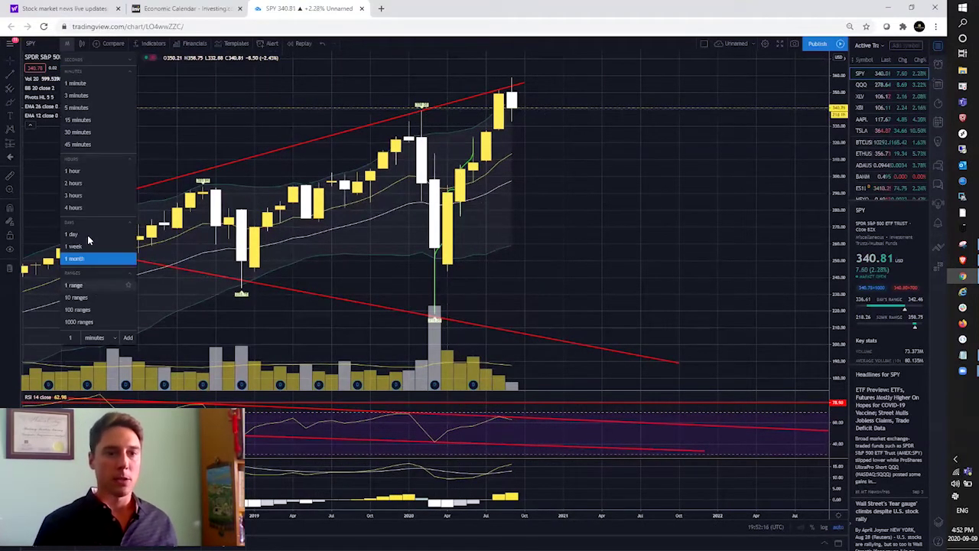
click(87, 244)
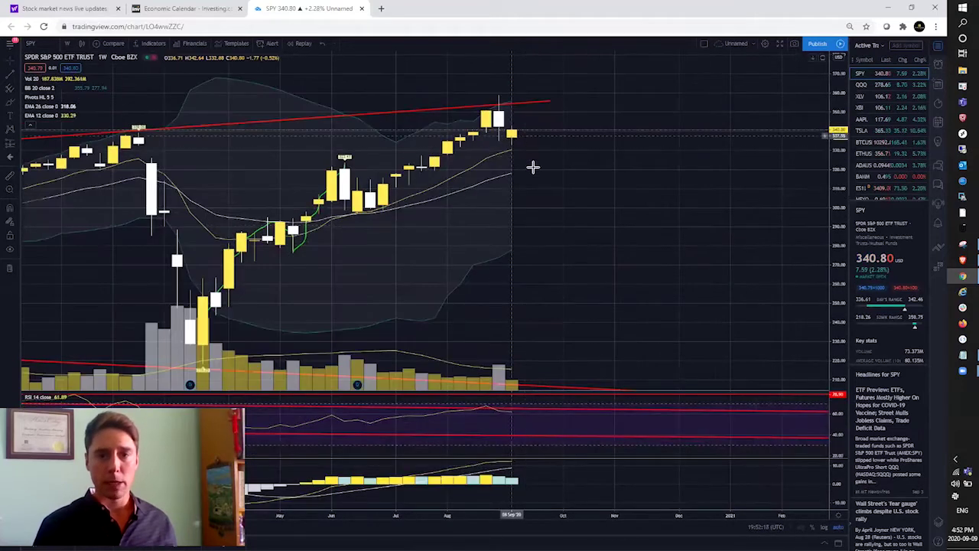
click(66, 44)
click(89, 235)
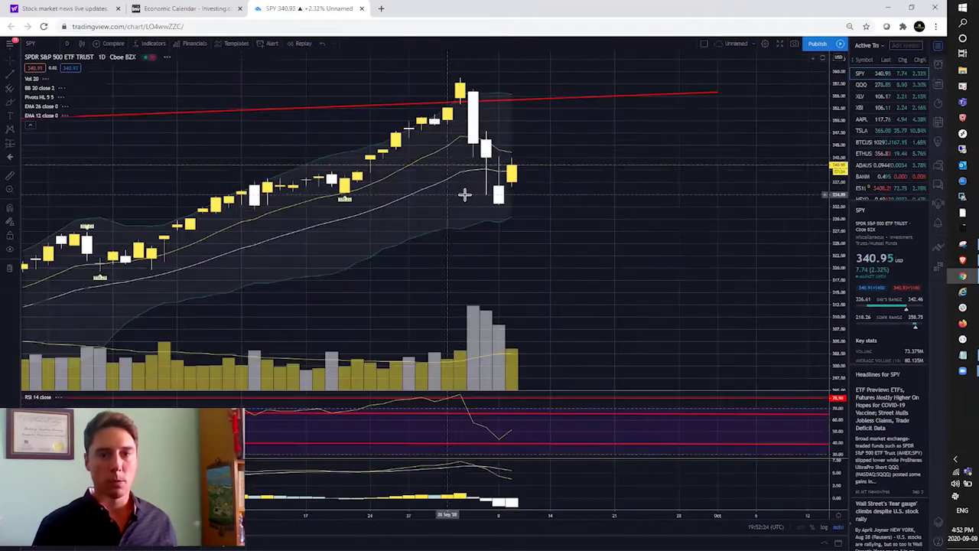
drag(464, 192, 494, 203)
scroll(546, 208, up, 2)
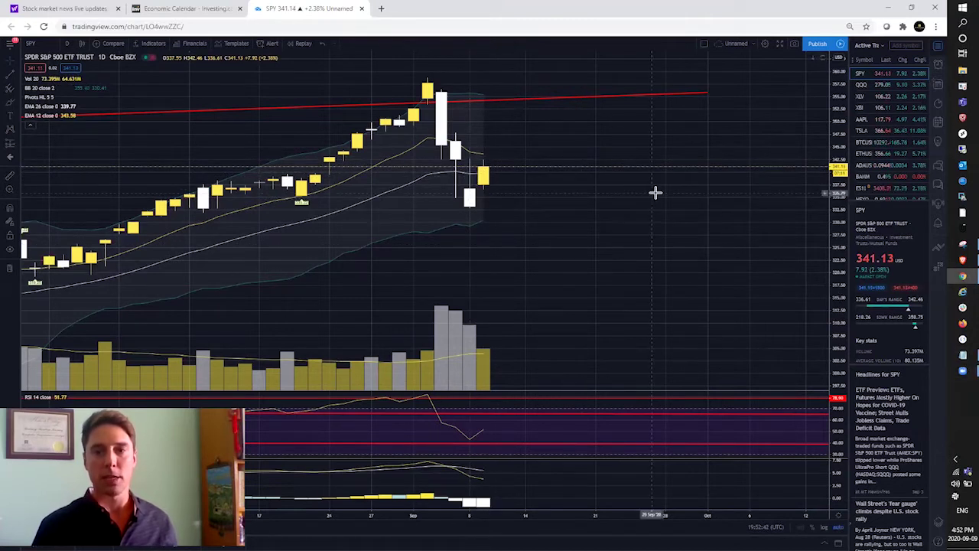
- Restore the Snipping Tool capture of the filled SPXS, SQQQ and FNGD orders and move it aside
click(963, 244)
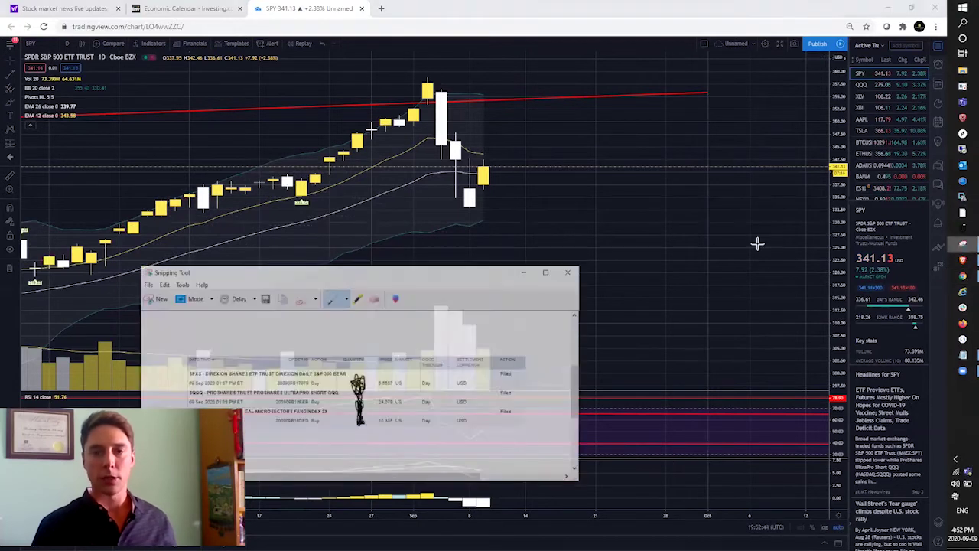
drag(476, 280, 695, 272)
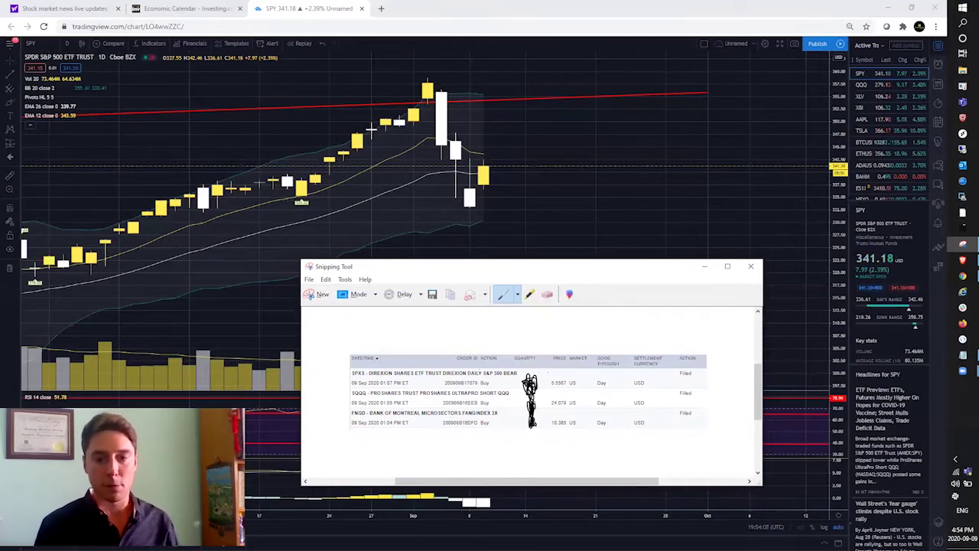
- Close the order snapshot, review SPY on 1-hour candles near 341.34, then minimize the browser
click(751, 267)
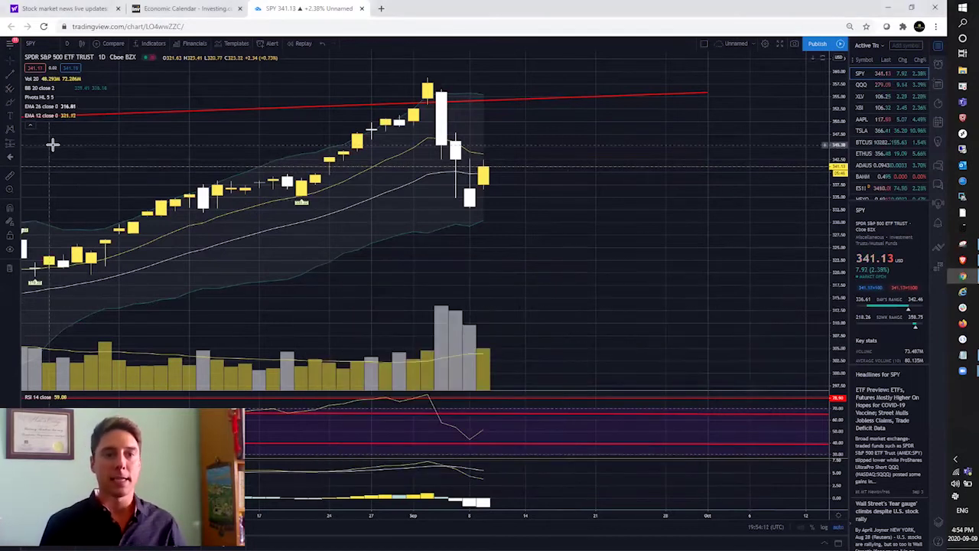
click(66, 44)
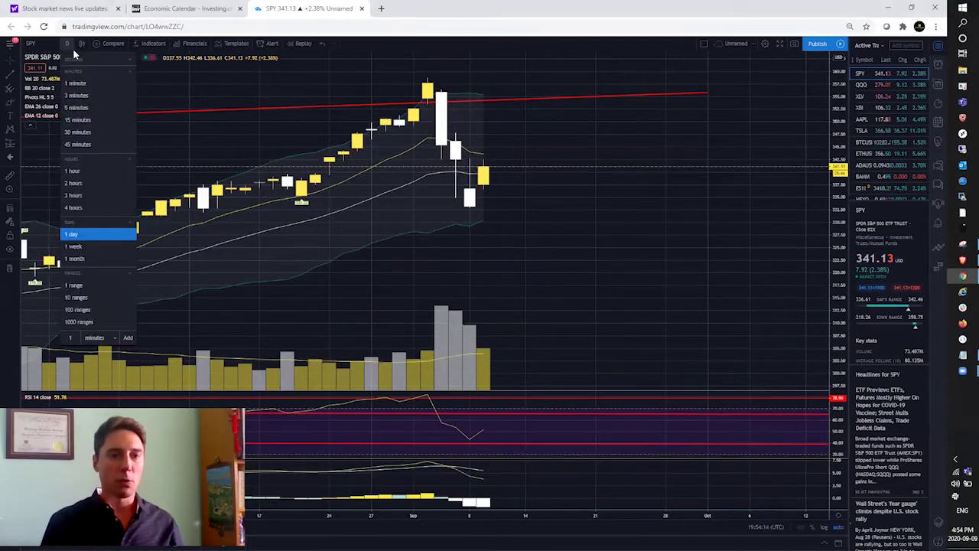
click(84, 169)
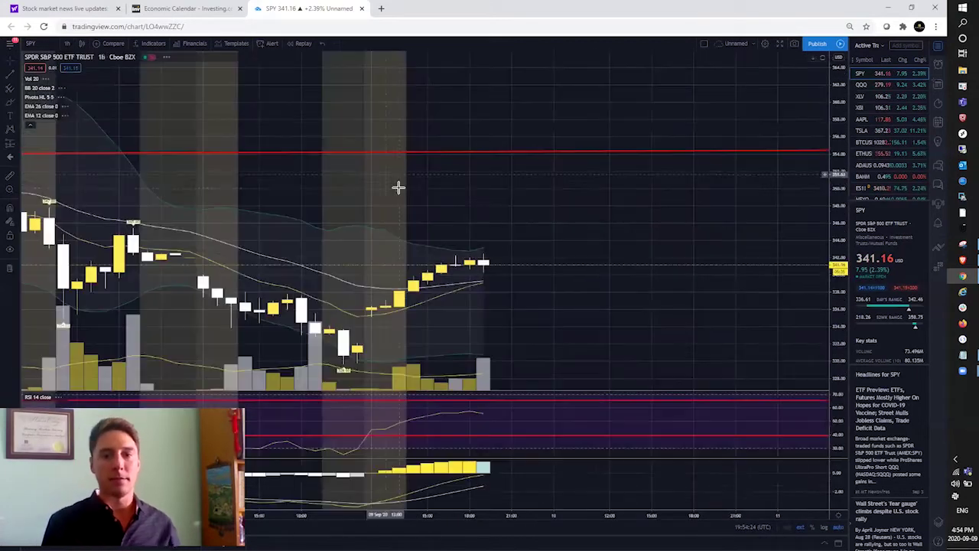
scroll(398, 188, up, 3)
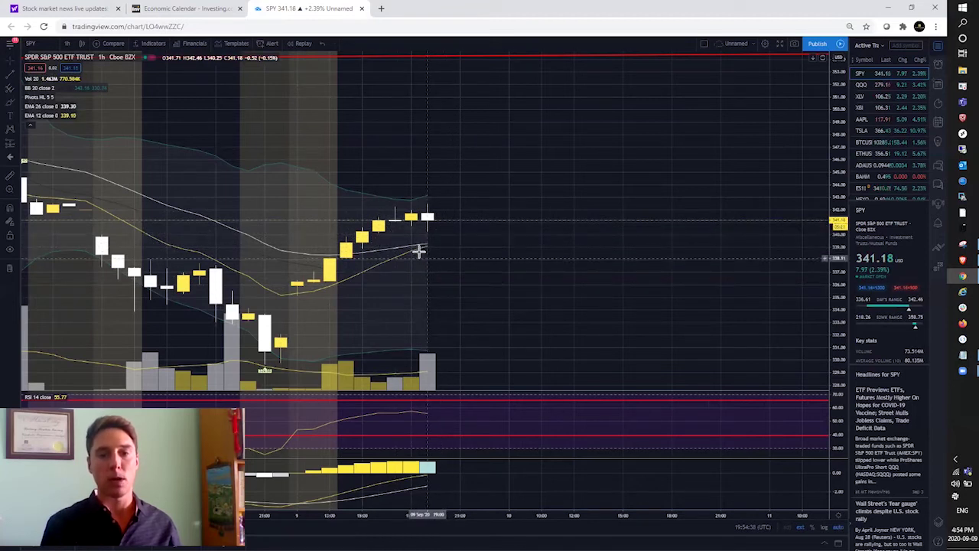
scroll(579, 160, down, 2)
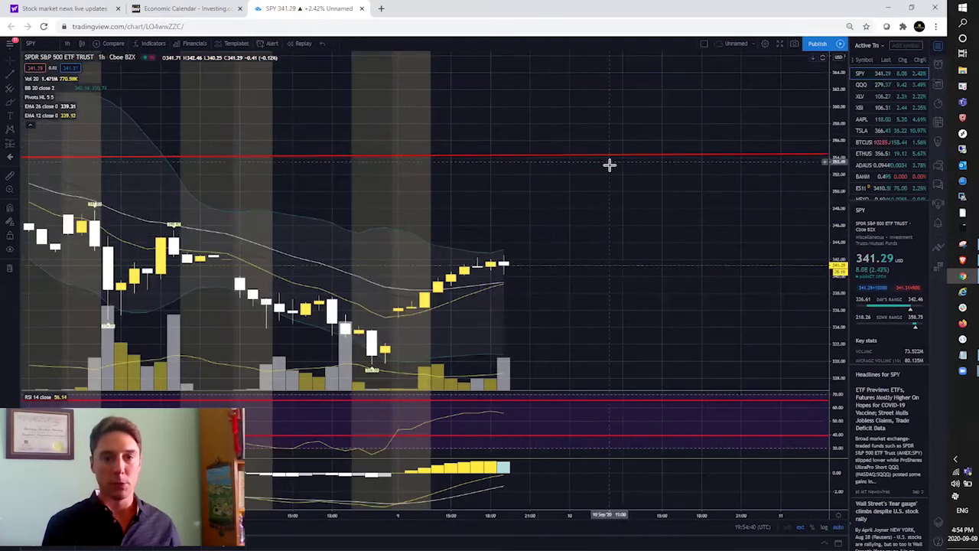
scroll(617, 180, down, 1)
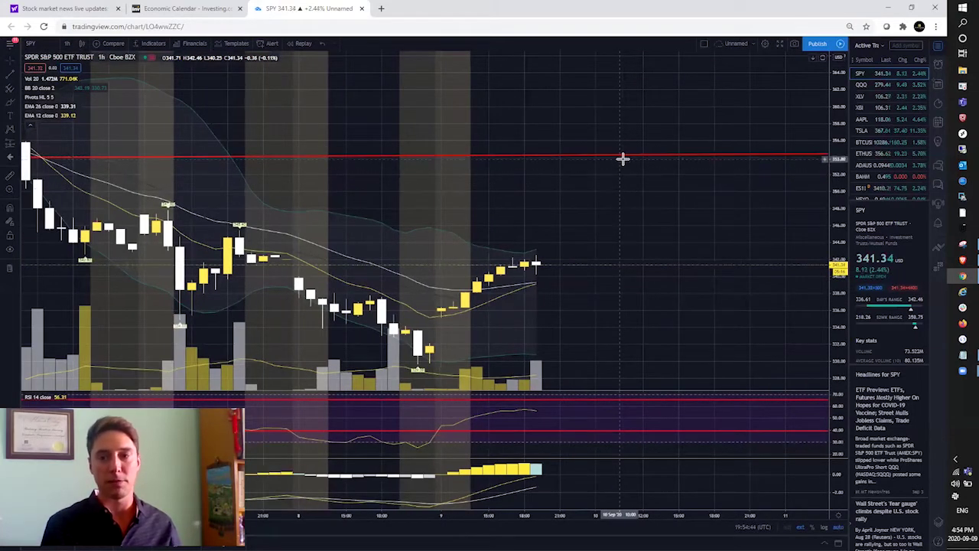
scroll(629, 165, up, 2)
scroll(632, 169, down, 1)
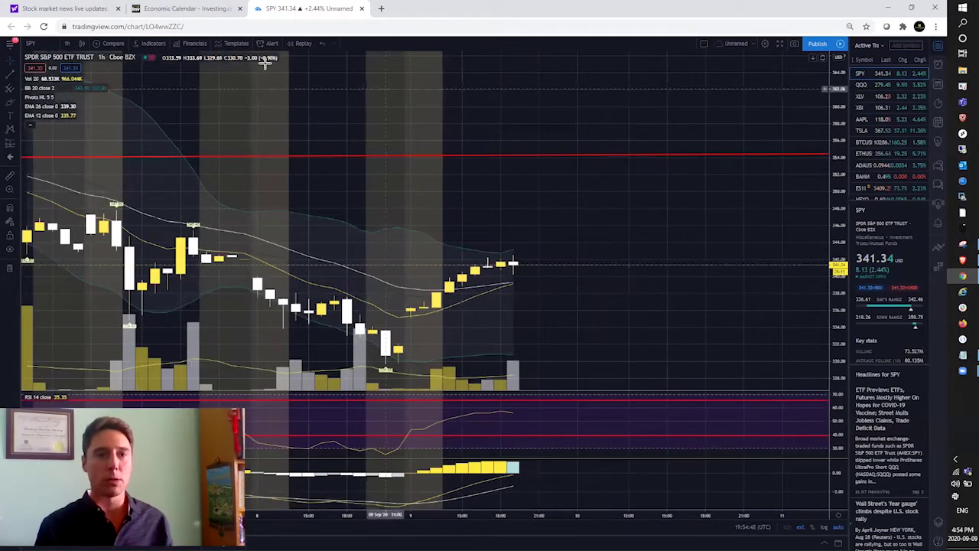
click(887, 9)
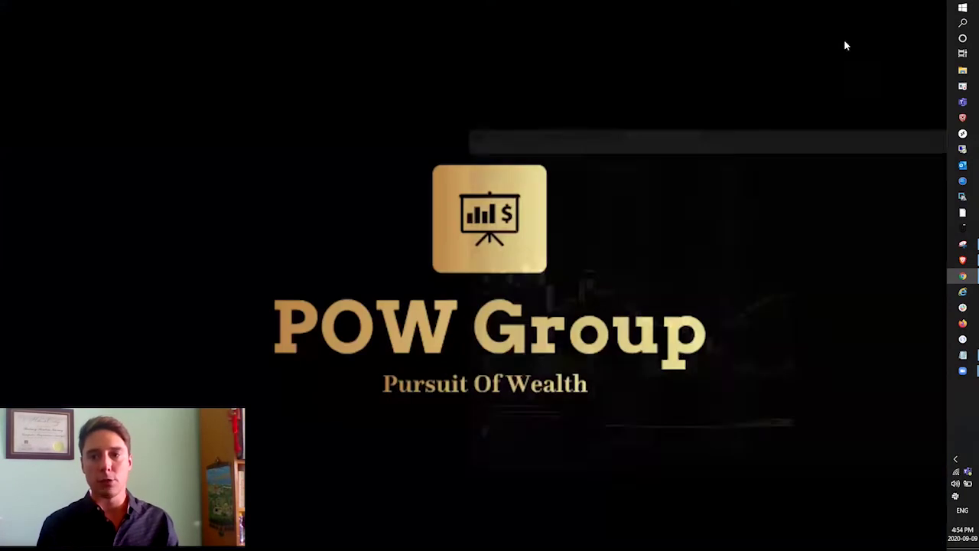
- Restore the second TradingView window, review the 5-minute XLV chart, then return to SPY
click(962, 260)
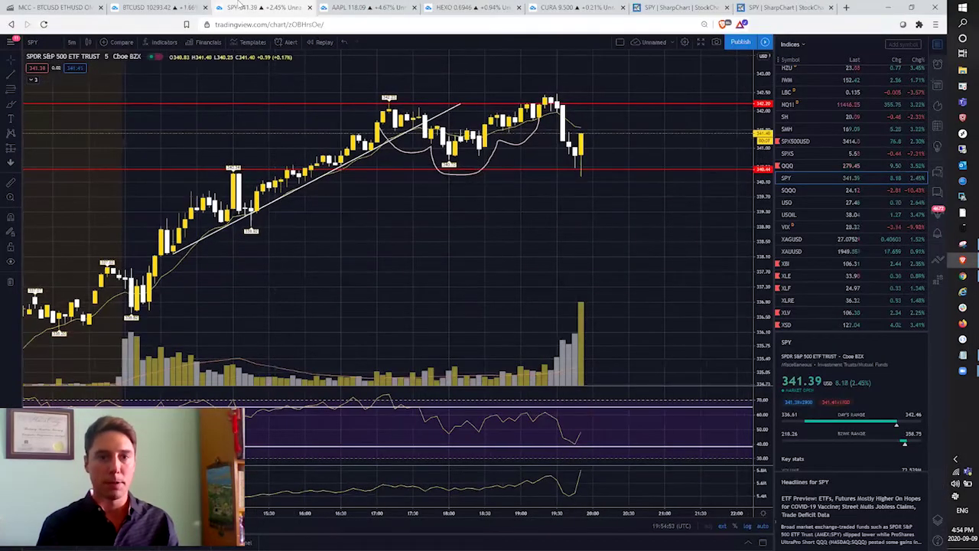
scroll(811, 245, down, 1)
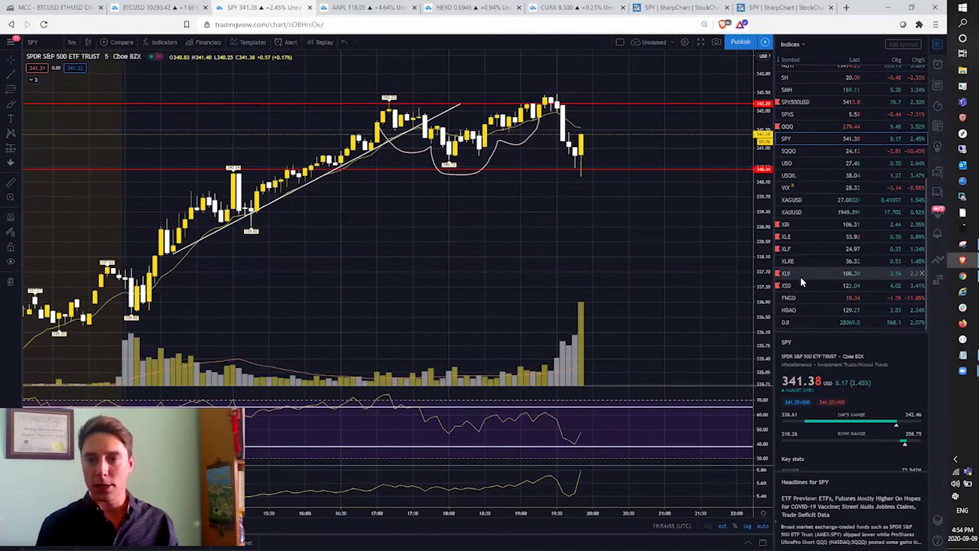
click(800, 275)
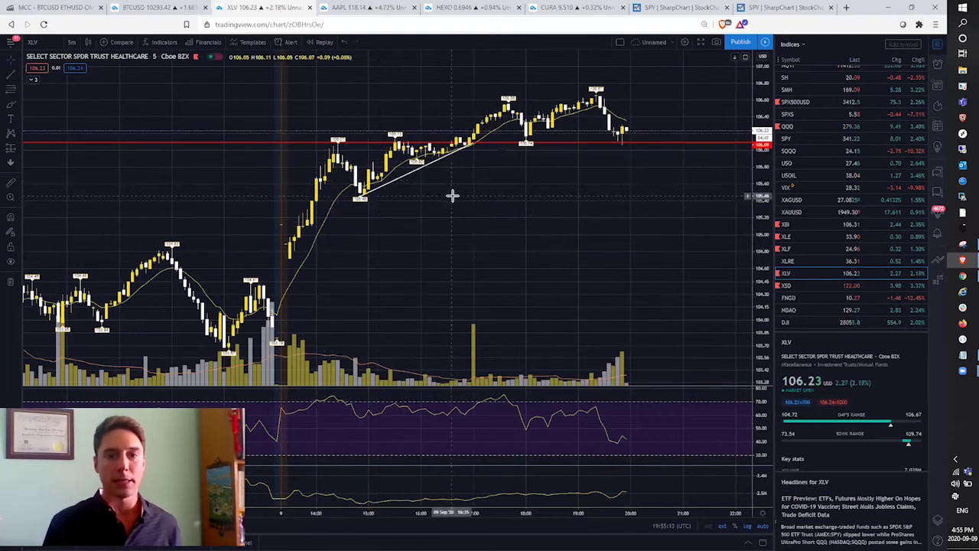
click(818, 139)
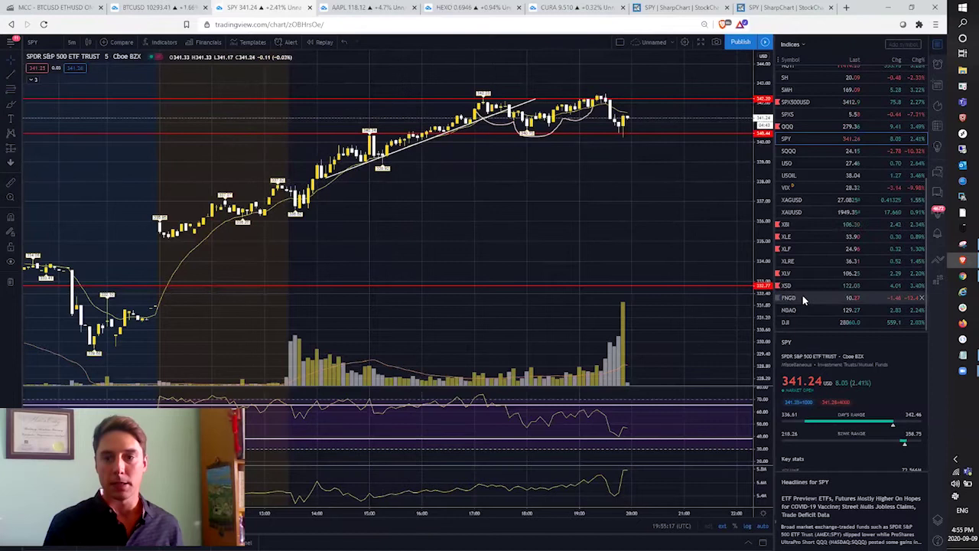
- Switch the chart to 5-minute USOIL crude oil and zoom in
click(806, 174)
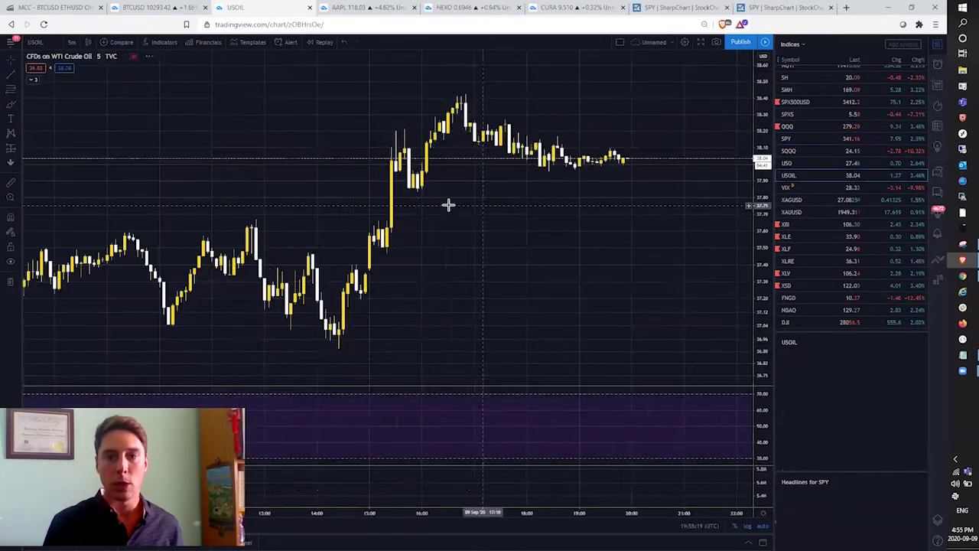
scroll(193, 196, up, 2)
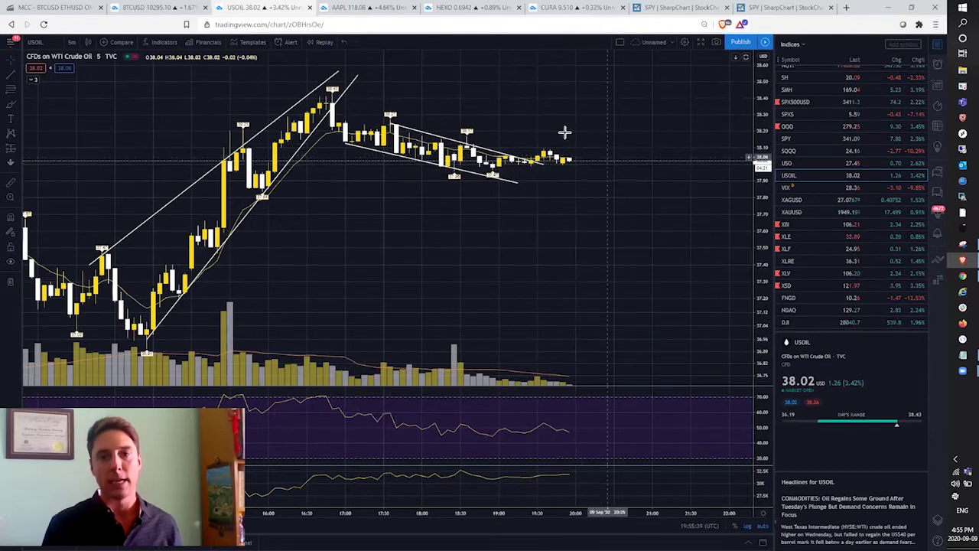
scroll(555, 168, up, 2)
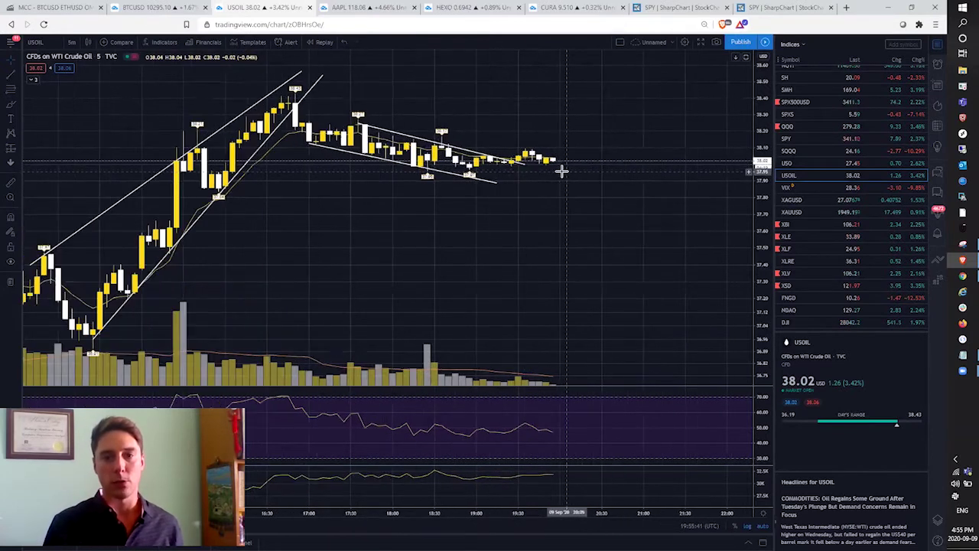
- Extend the descending channel's upper trend line further to the right
drag(525, 167, 583, 178)
click(583, 145)
scroll(520, 150, up, 2)
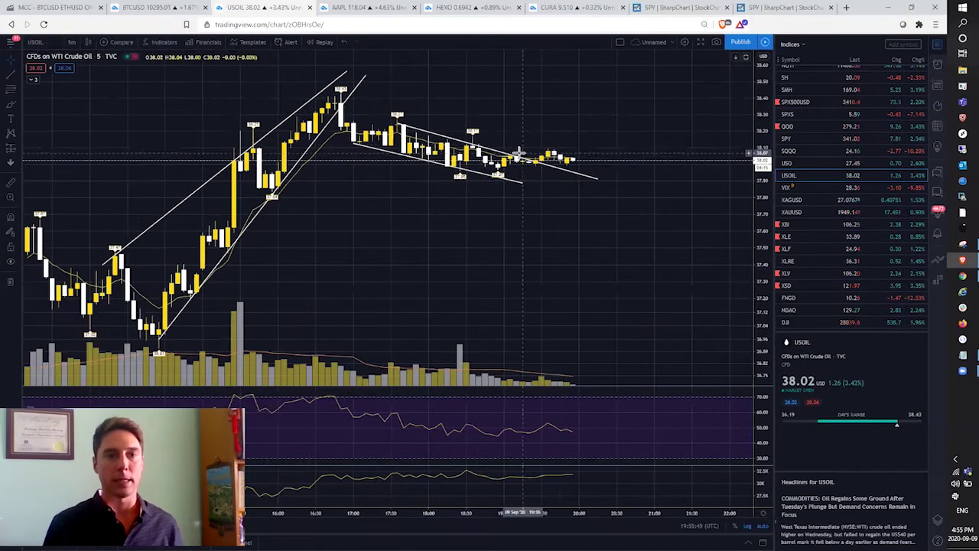
scroll(493, 167, up, 1)
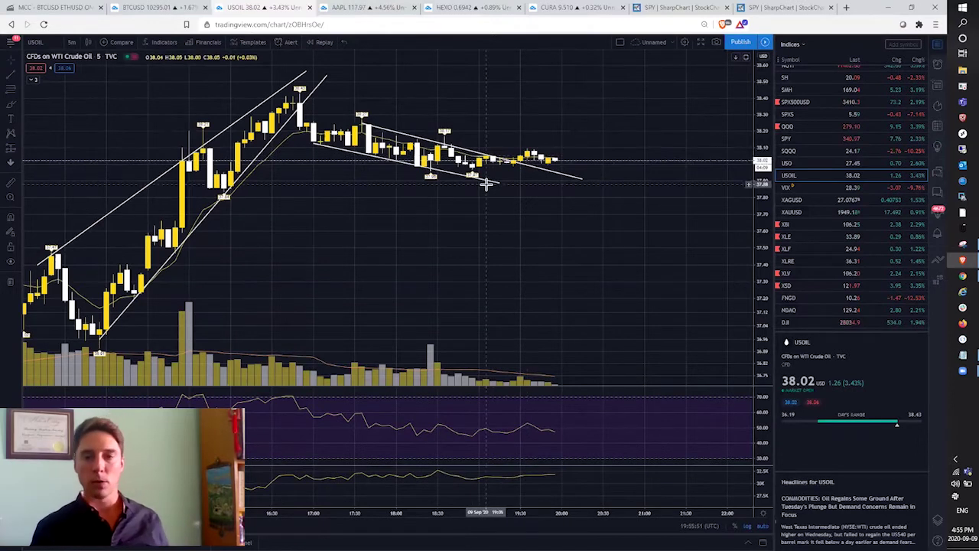
scroll(480, 229, down, 2)
scroll(500, 239, up, 2)
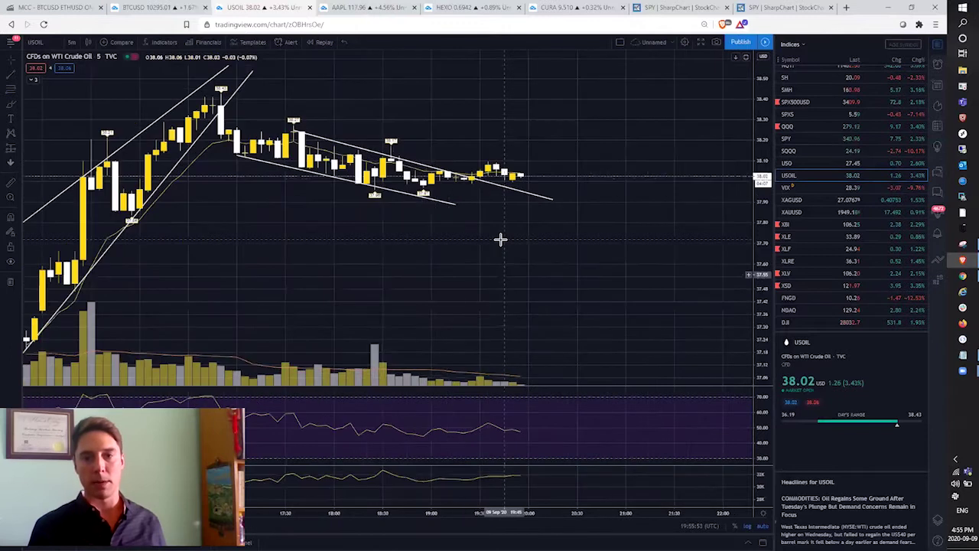
scroll(514, 219, down, 1)
scroll(469, 201, down, 1)
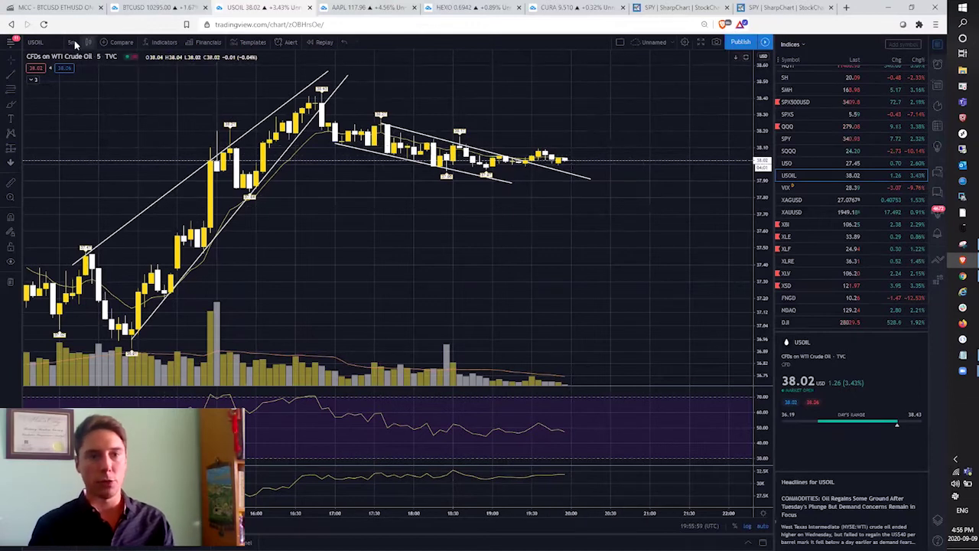
- Reopen SPY from the watchlist and zoom in and out over its recent 5-minute price action
click(790, 137)
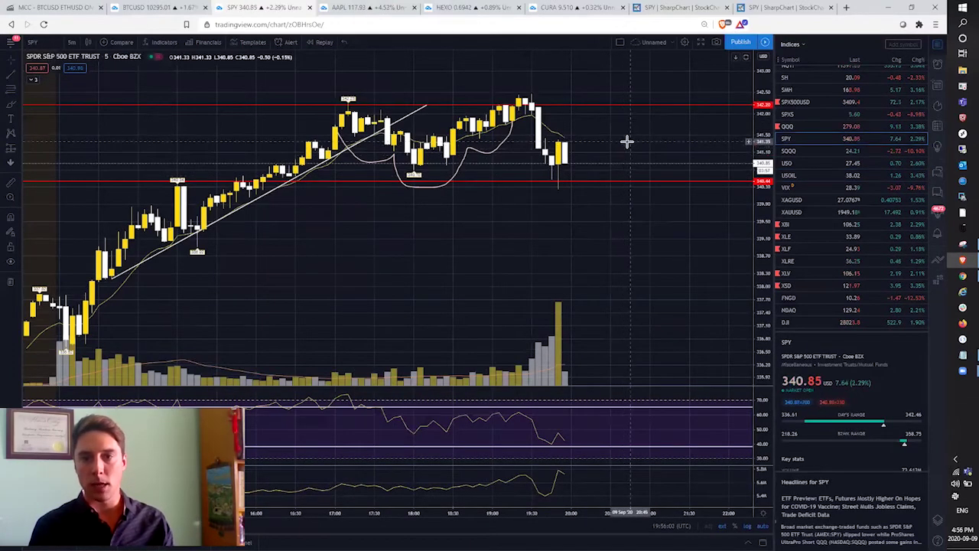
scroll(623, 153, up, 2)
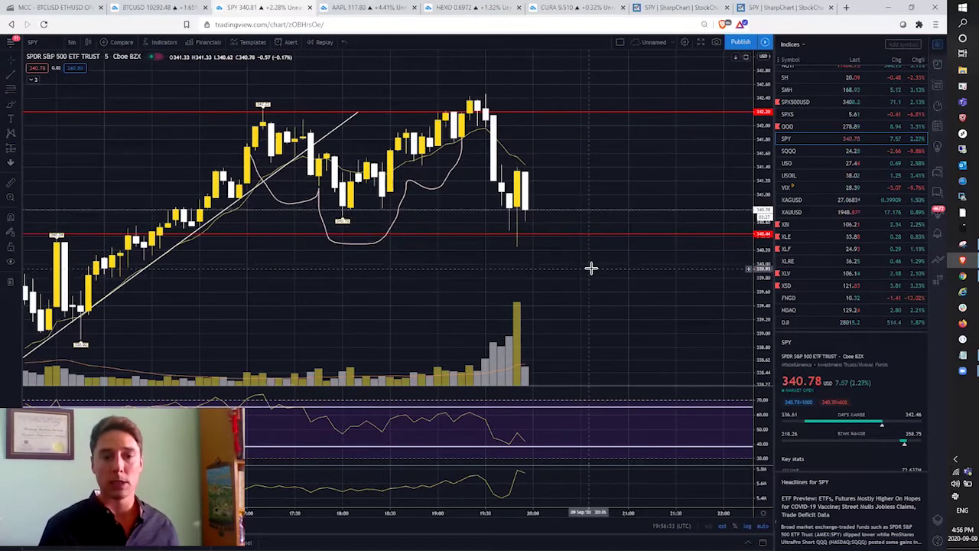
scroll(588, 270, down, 1)
scroll(586, 270, up, 1)
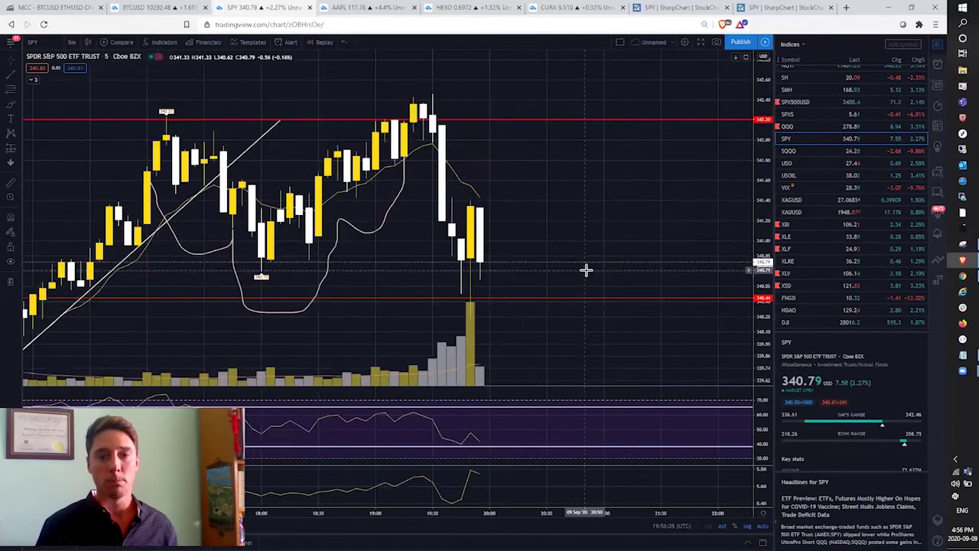
scroll(579, 273, down, 2)
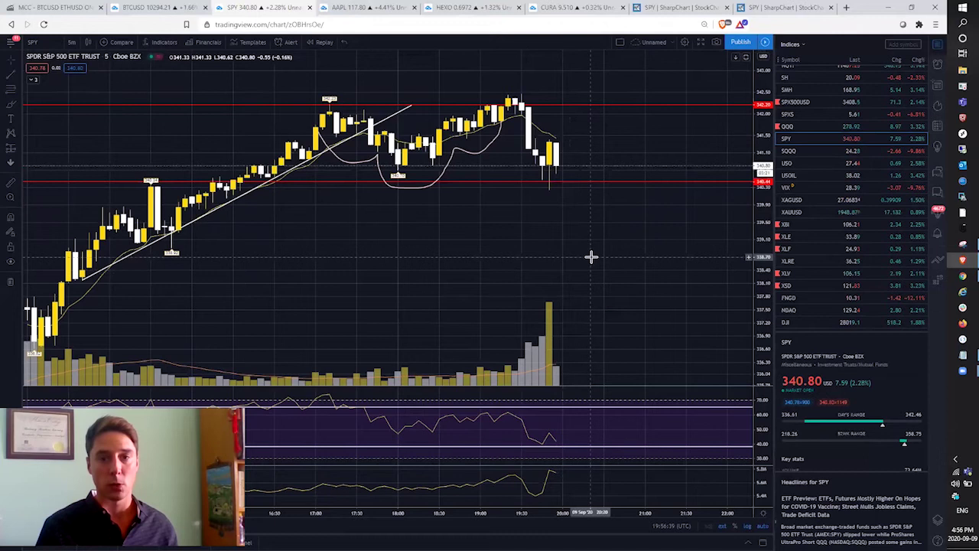
scroll(591, 257, down, 1)
scroll(583, 255, up, 1)
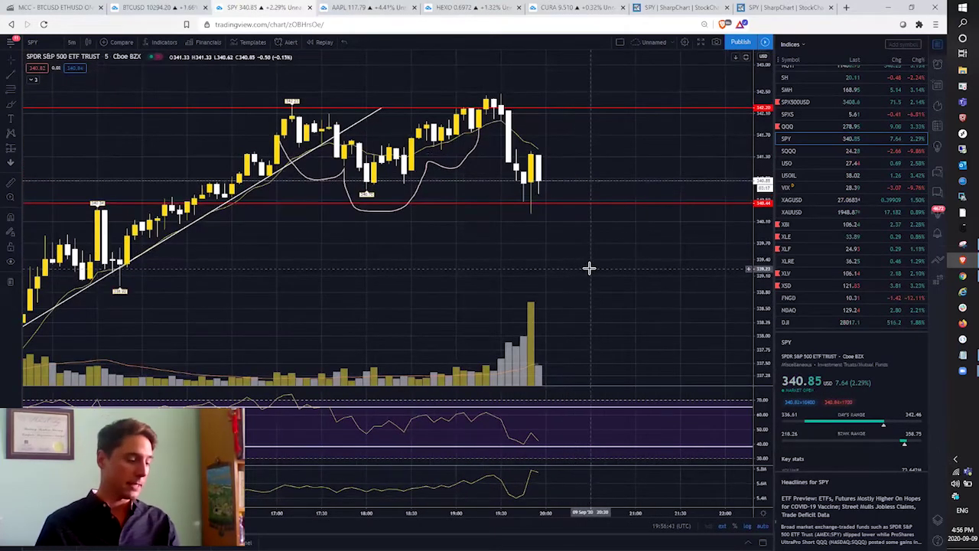
scroll(455, 234, down, 1)
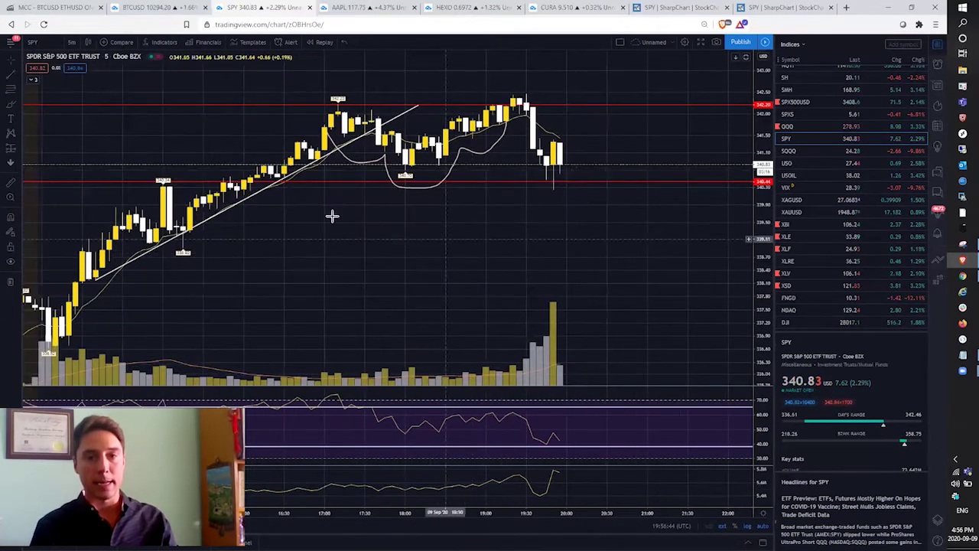
- Switch SPY to 1-hour candles and toggle extended-hours data off and back on twice
click(75, 44)
click(85, 177)
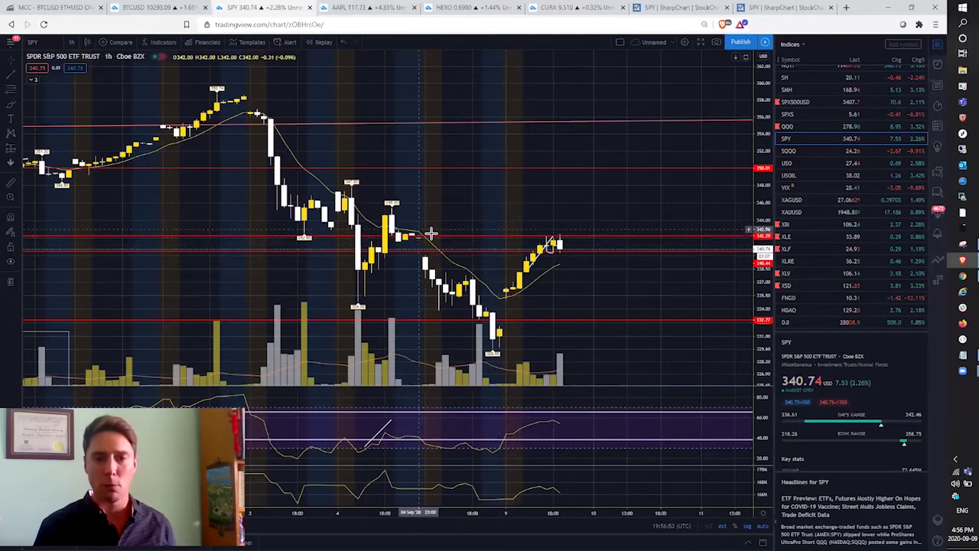
click(719, 525)
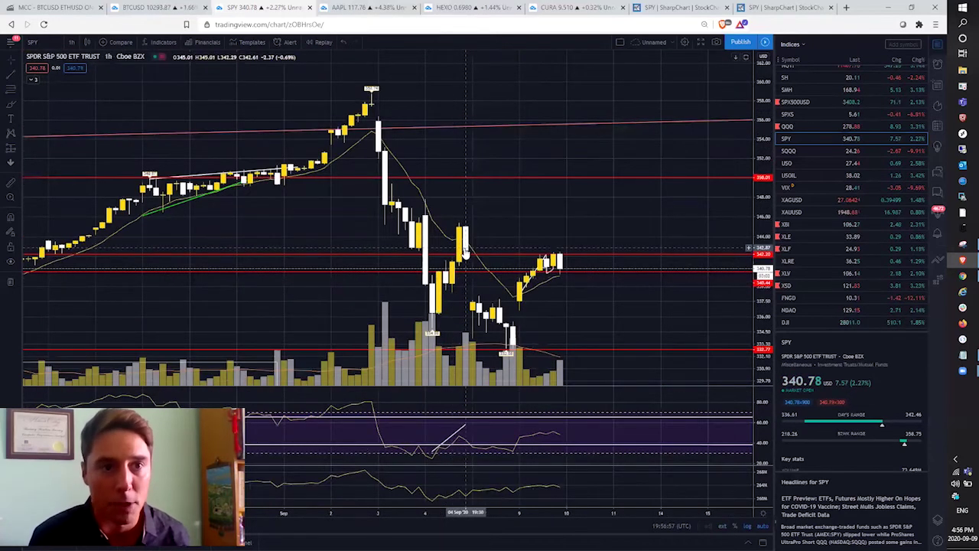
click(722, 527)
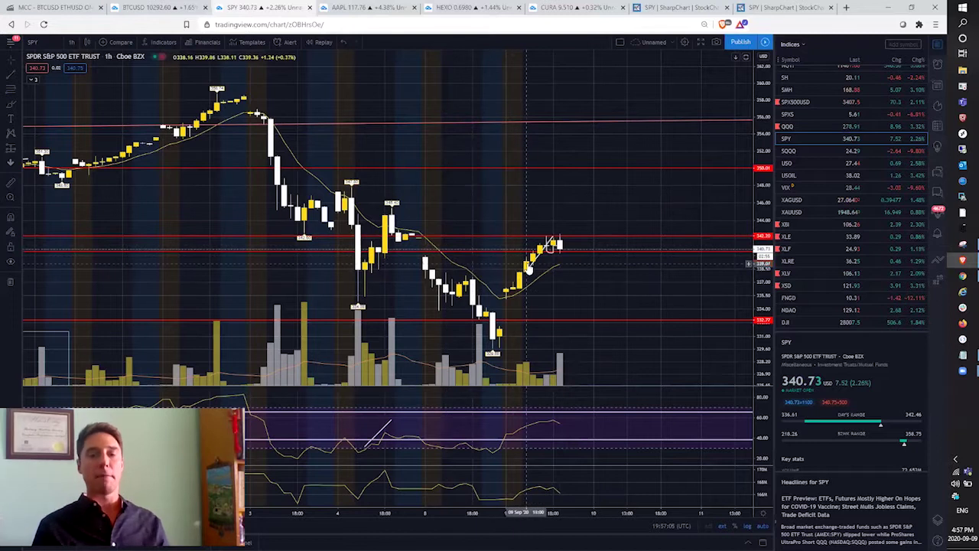
scroll(531, 310, up, 2)
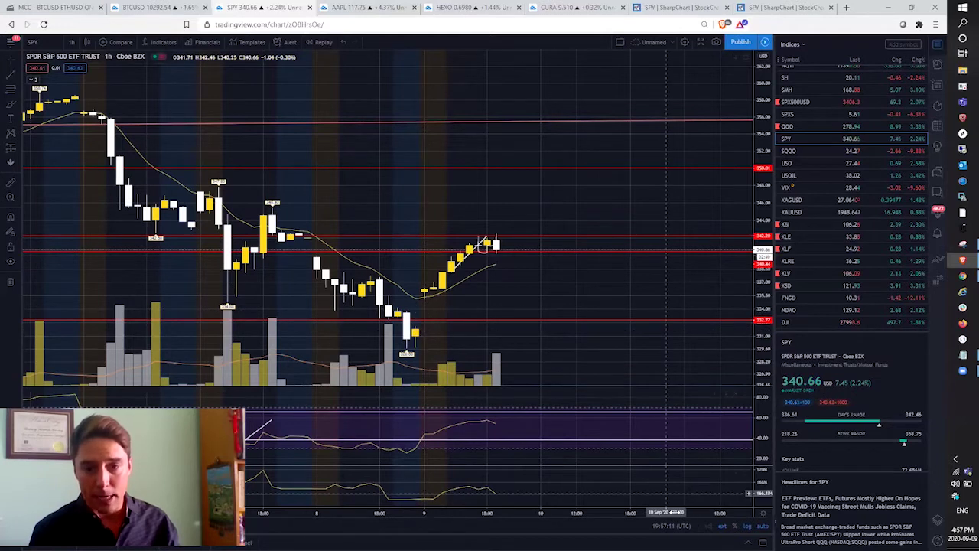
click(722, 526)
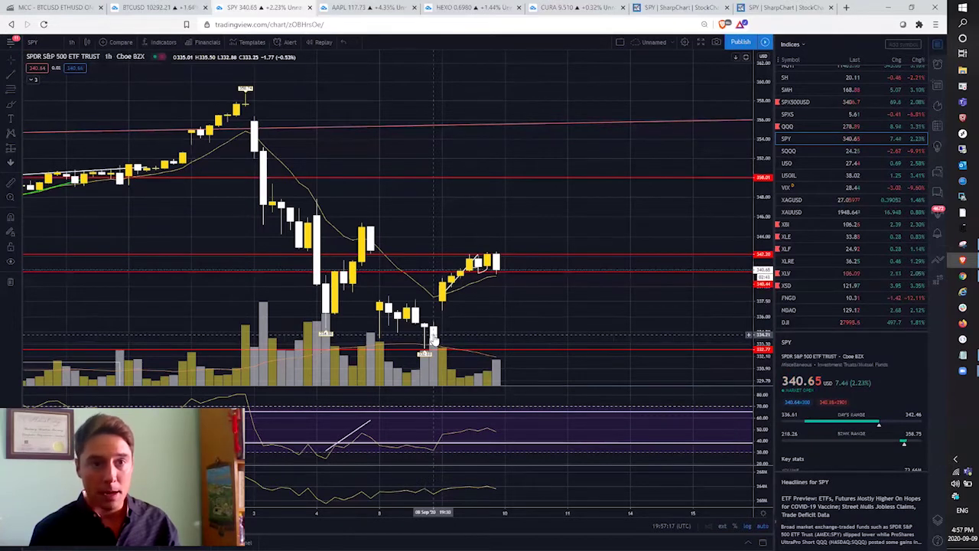
click(726, 527)
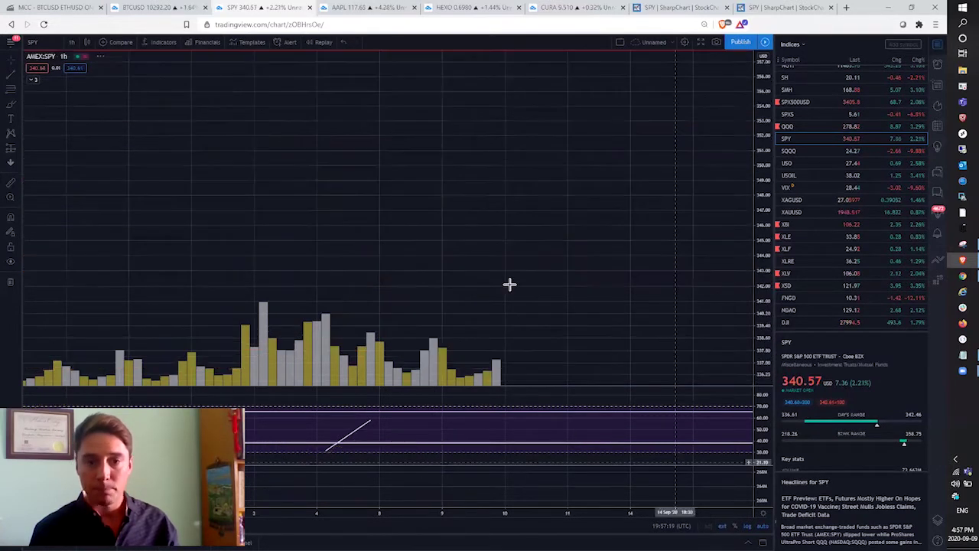
scroll(454, 311, up, 2)
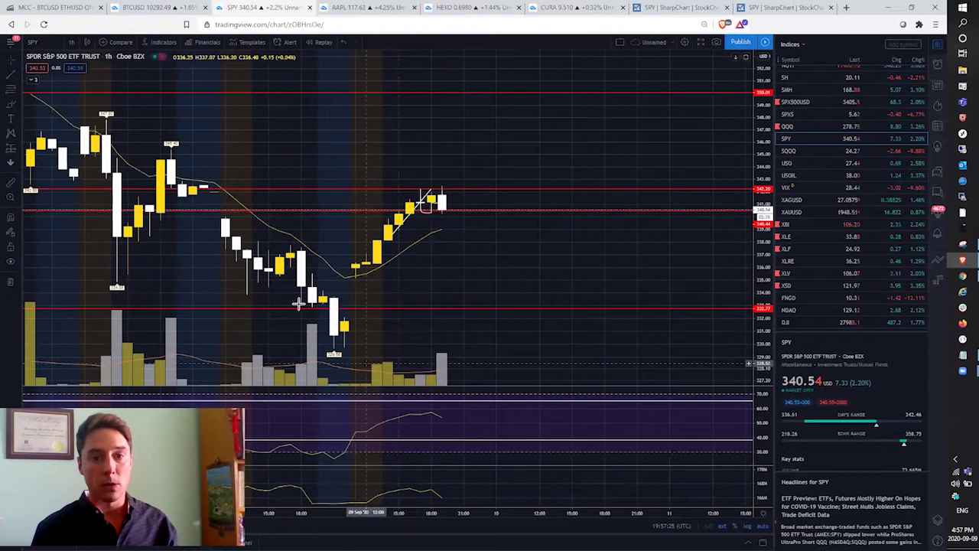
- Hide all drawings on the chart and zoom in on the last few days' candles
click(11, 262)
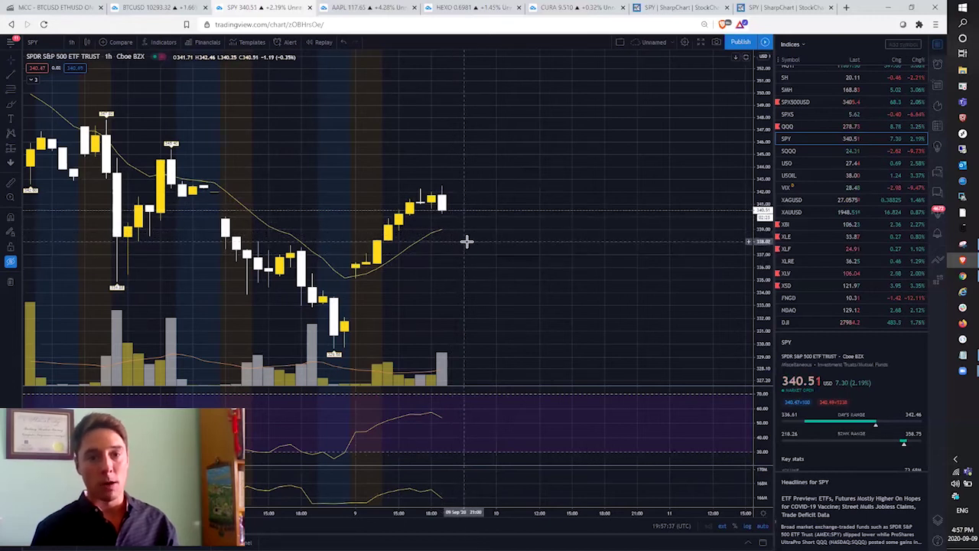
scroll(465, 241, up, 2)
scroll(478, 256, up, 1)
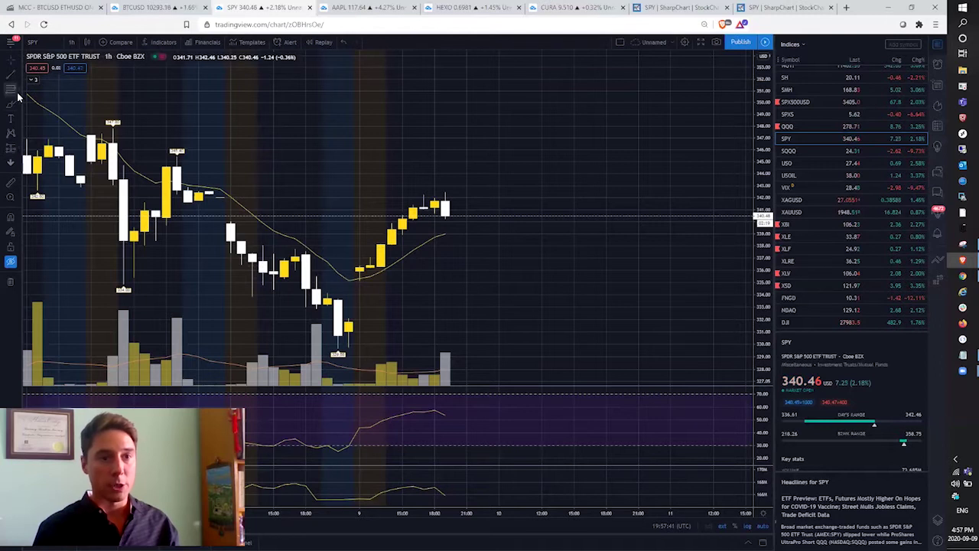
- Draw a Fibonacci retracement from the swing low to the recent high, then delete it
click(346, 348)
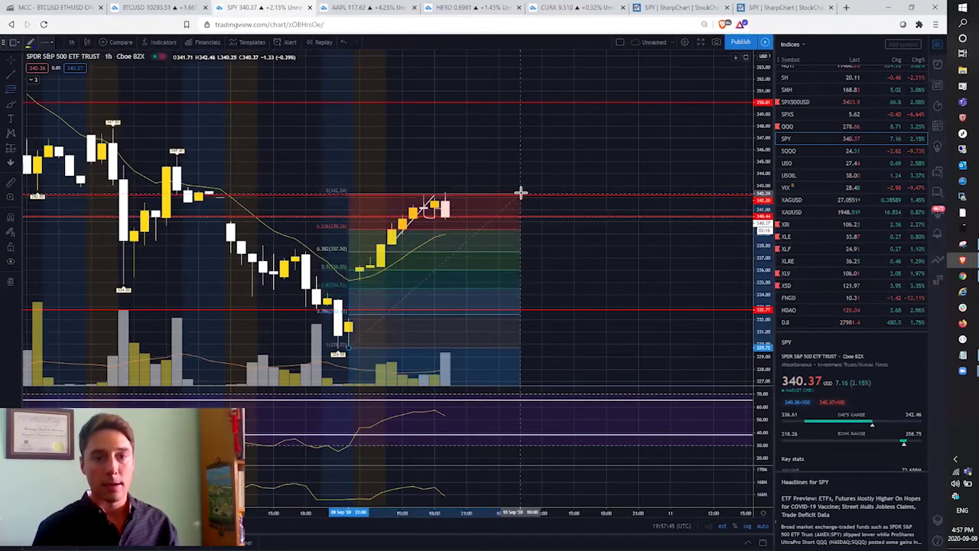
click(521, 193)
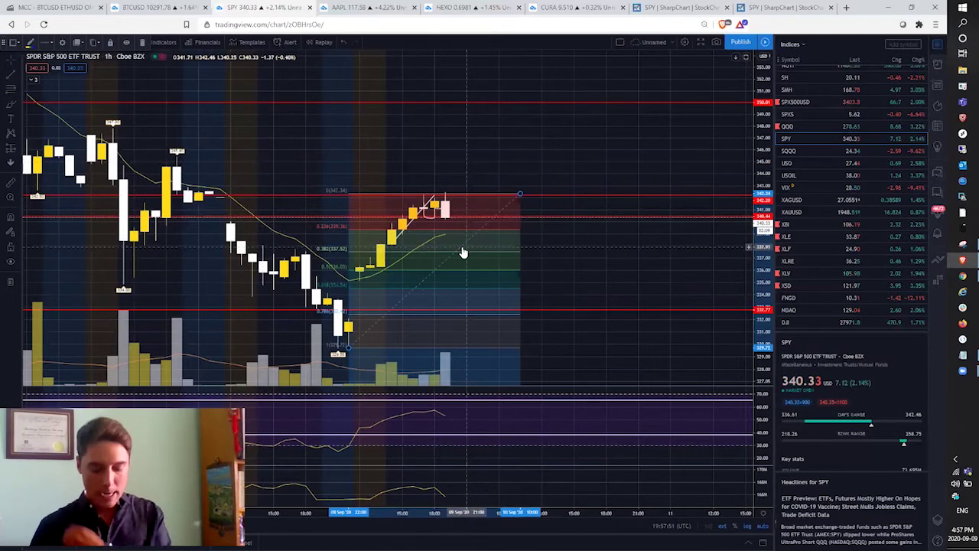
key(Delete)
scroll(474, 268, up, 3)
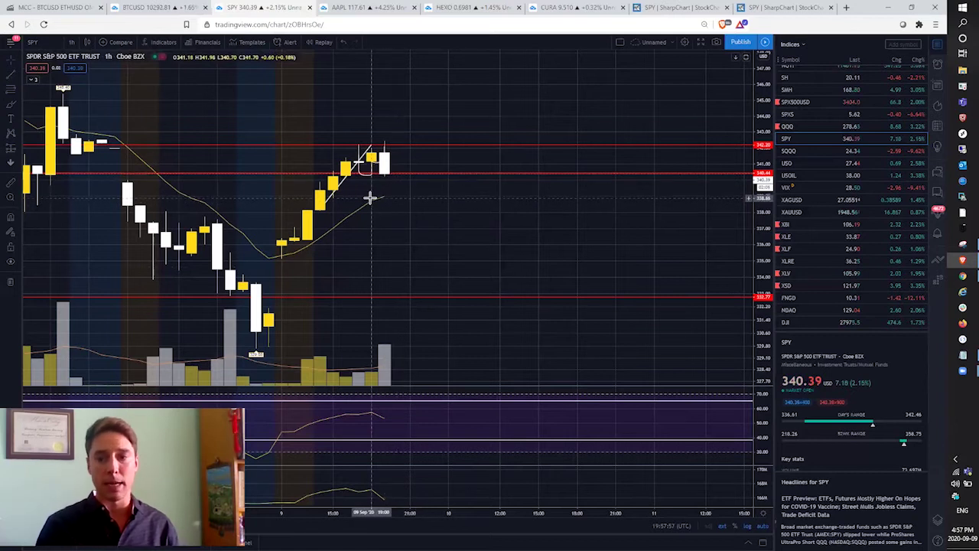
- Change the SPY chart interval to 5-minute bars
click(71, 43)
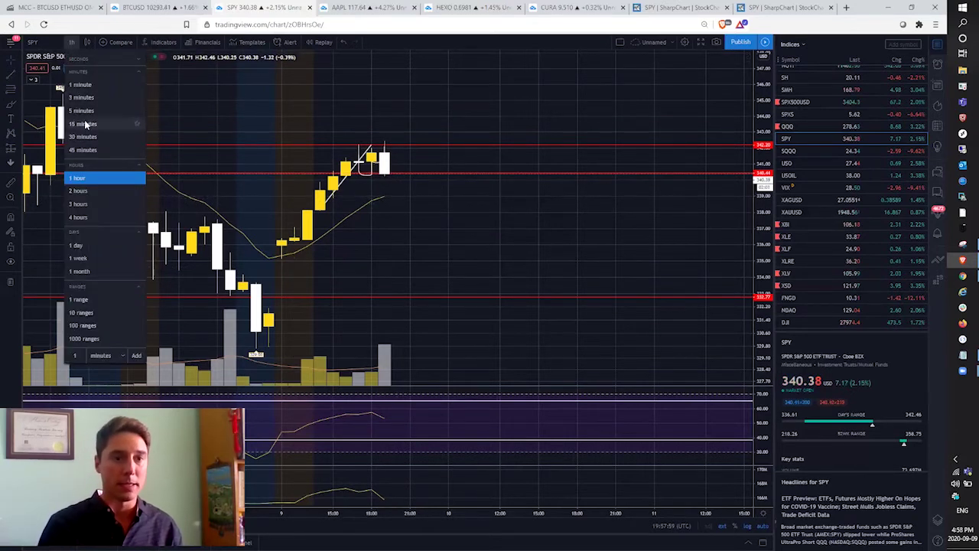
click(89, 113)
scroll(306, 148, down, 5)
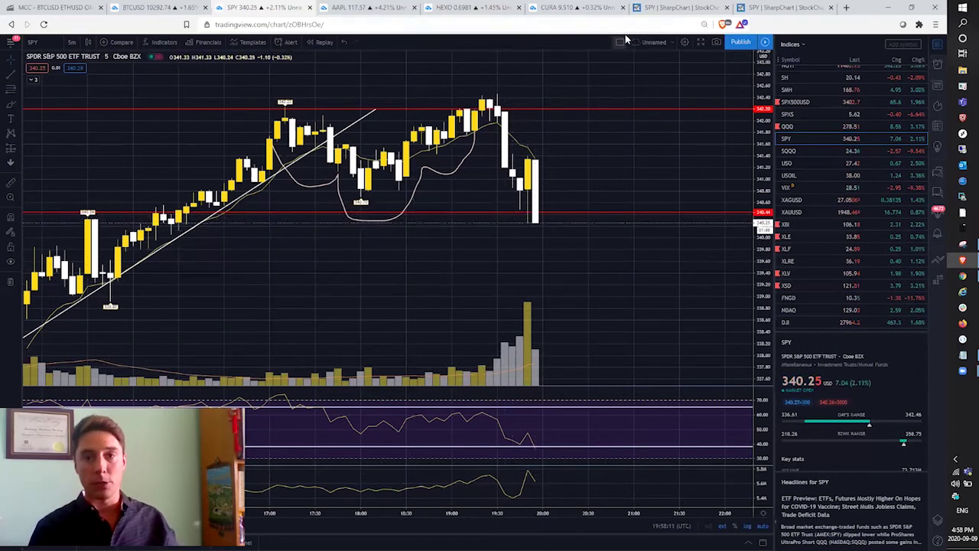
- Load the QQQ weekly chart in the first StockCharts tab
click(673, 7)
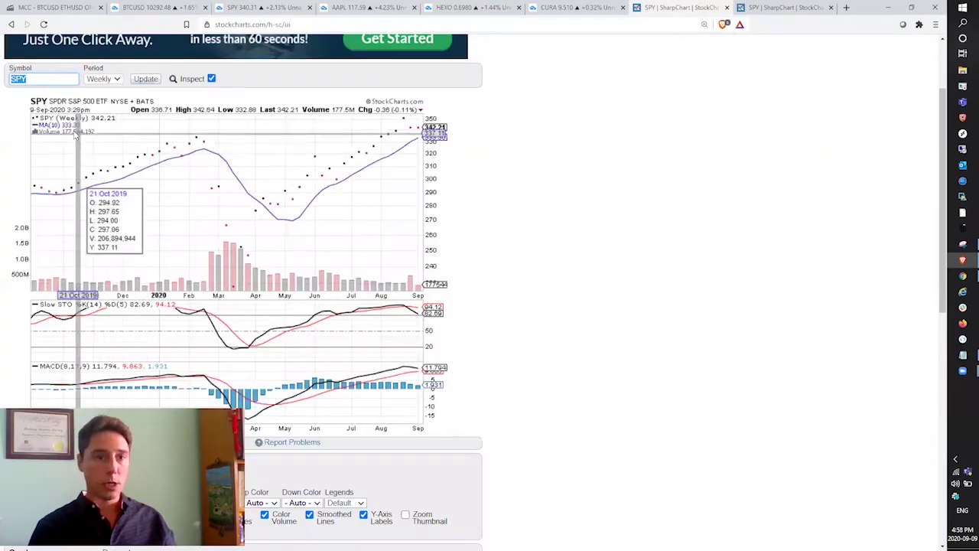
text(qqq)
key(Return)
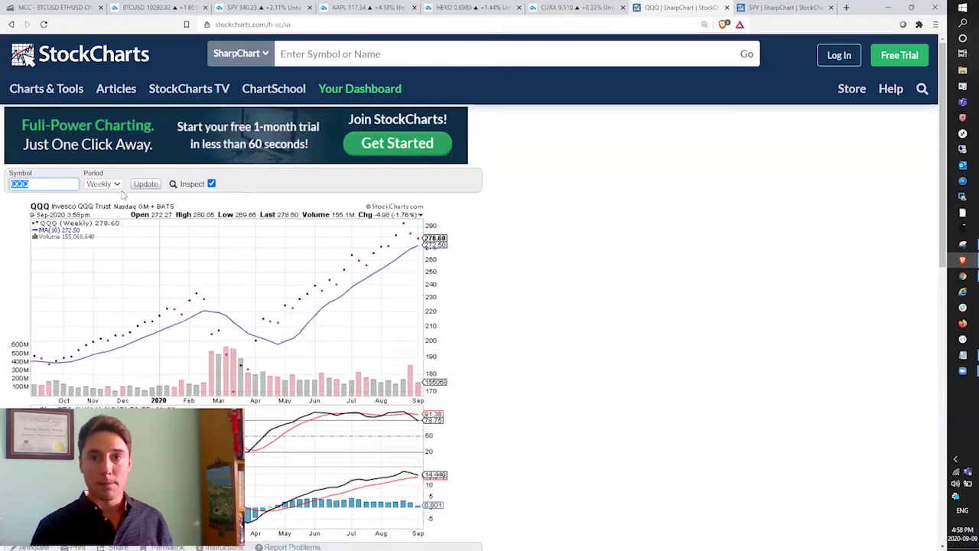
- Load QQQ daily in the second StockCharts tab from the autocomplete suggestions
click(812, 6)
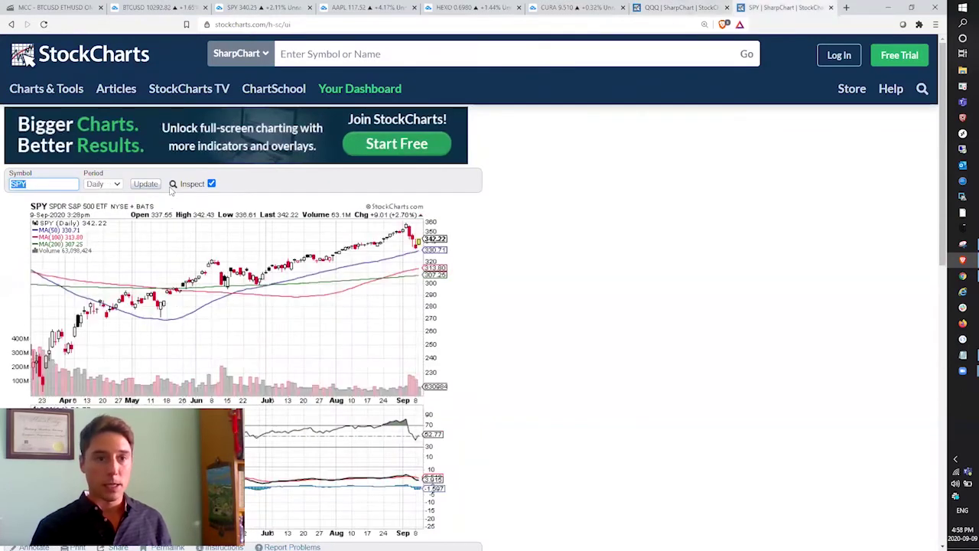
text(qqq)
click(145, 184)
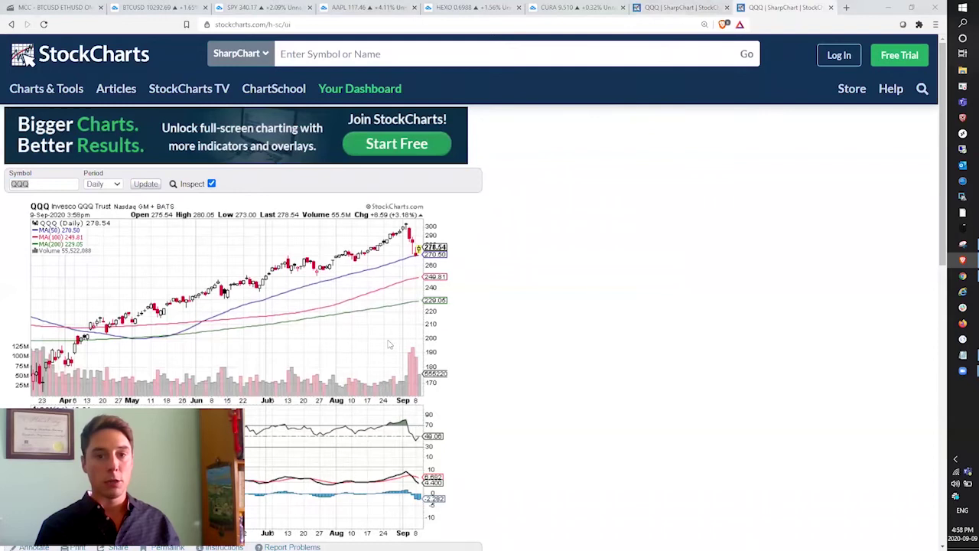
scroll(513, 335, down, 1)
scroll(377, 397, up, 1)
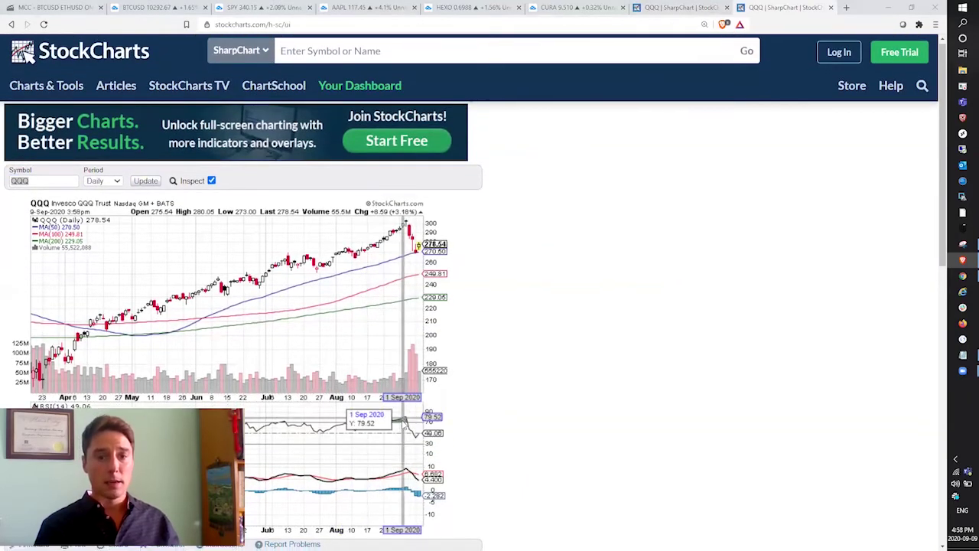
scroll(413, 440, down, 1)
scroll(571, 265, up, 1)
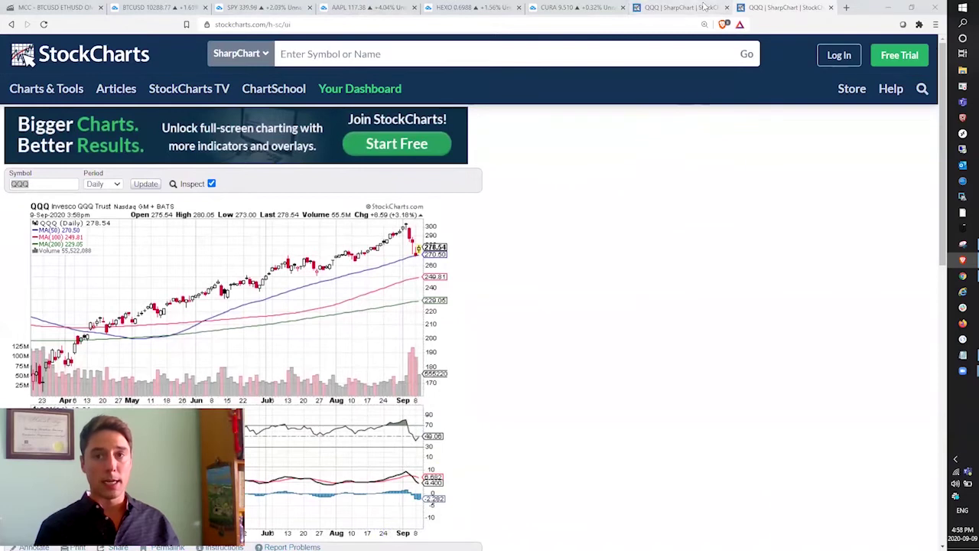
- Switch to the first tab to view the QQQ weekly SharpChart
click(102, 201)
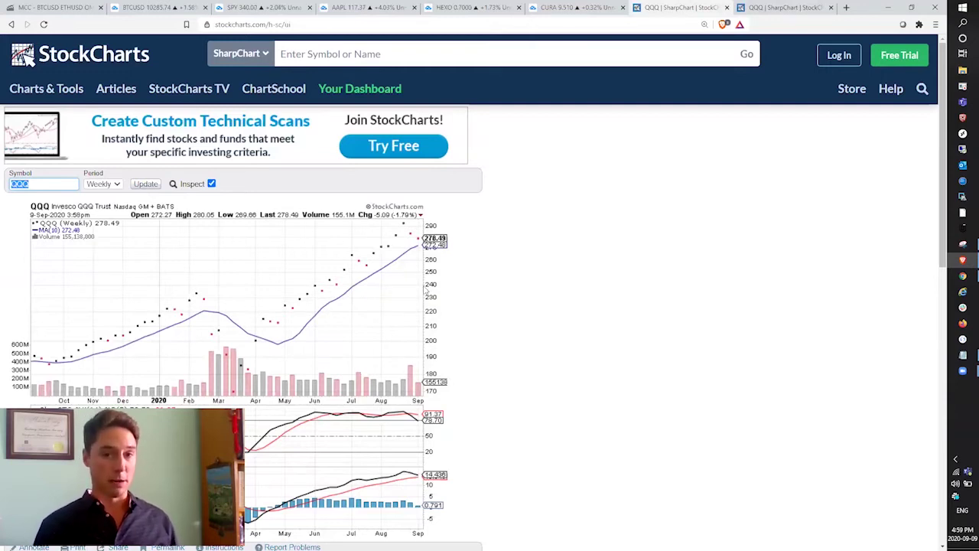
mouse_move(418, 255)
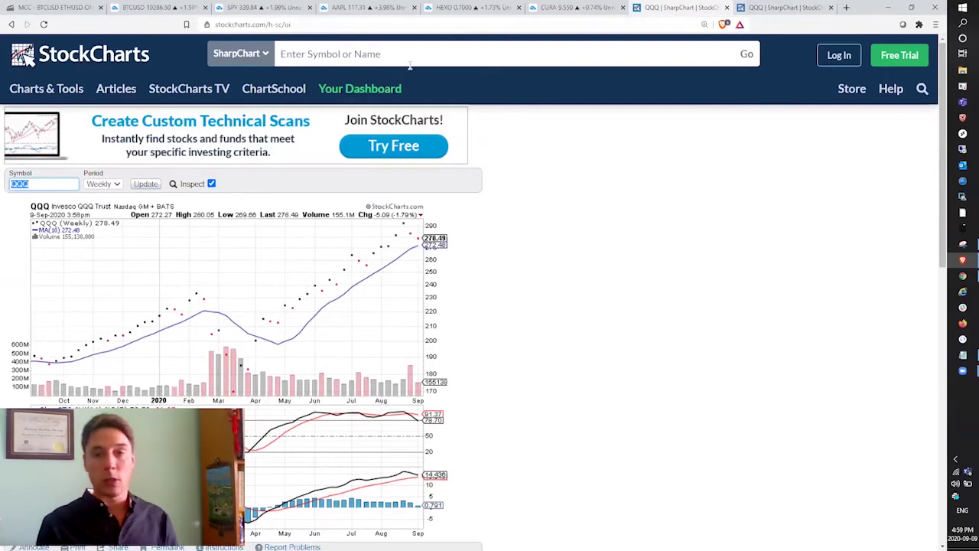
- Return to TradingView's SPY chart and briefly view, then dismiss, the filled-orders screenshot
click(251, 8)
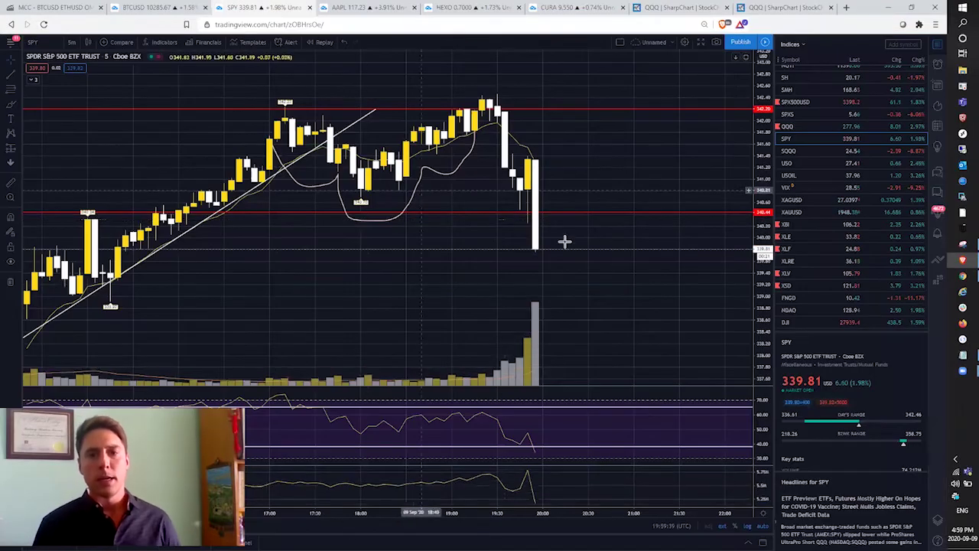
scroll(615, 271, up, 3)
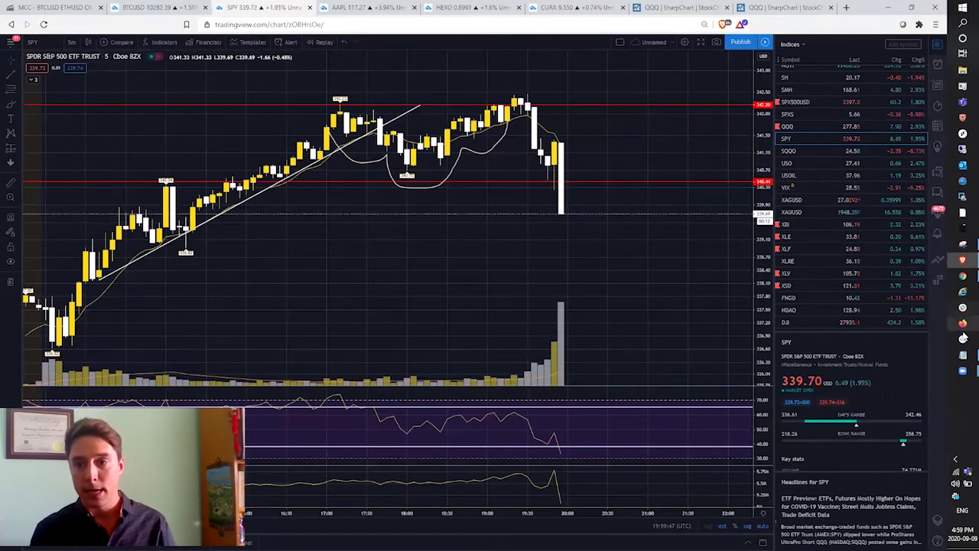
click(962, 243)
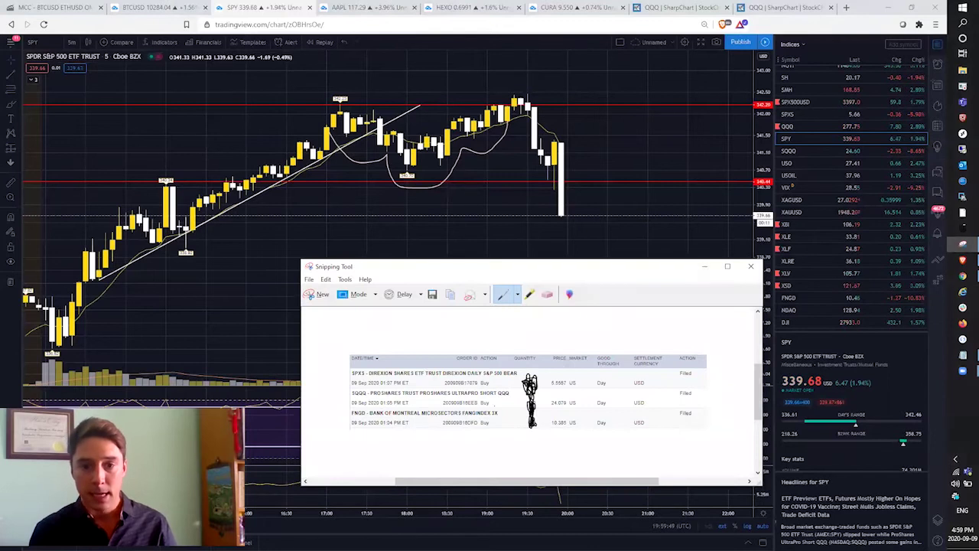
click(963, 243)
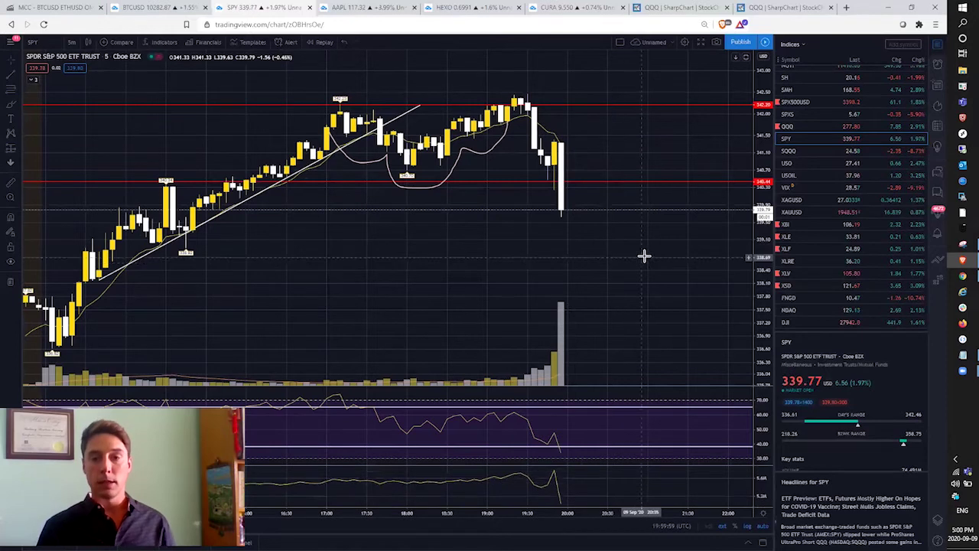
scroll(645, 252, down, 1)
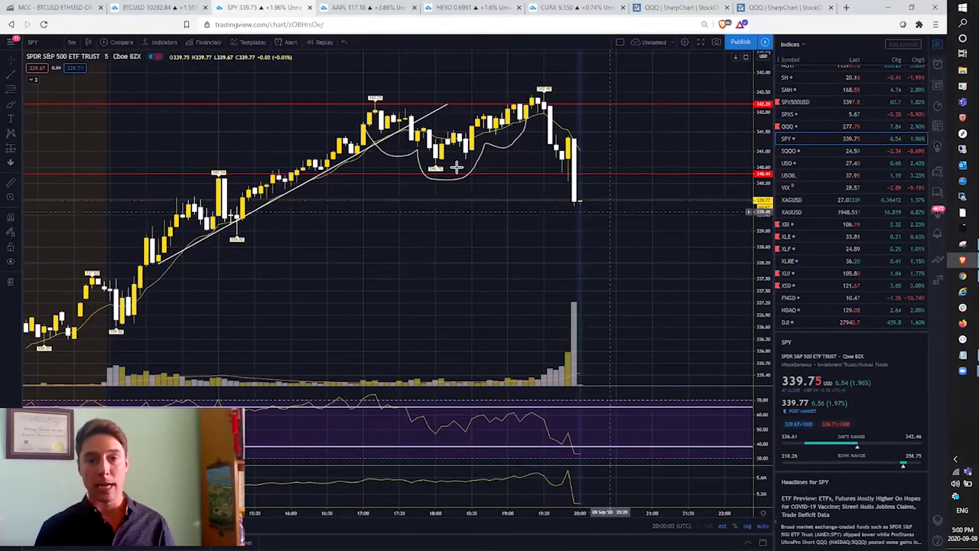
- Check the interval list without changing it and zoom the 5-minute SPY chart
click(73, 43)
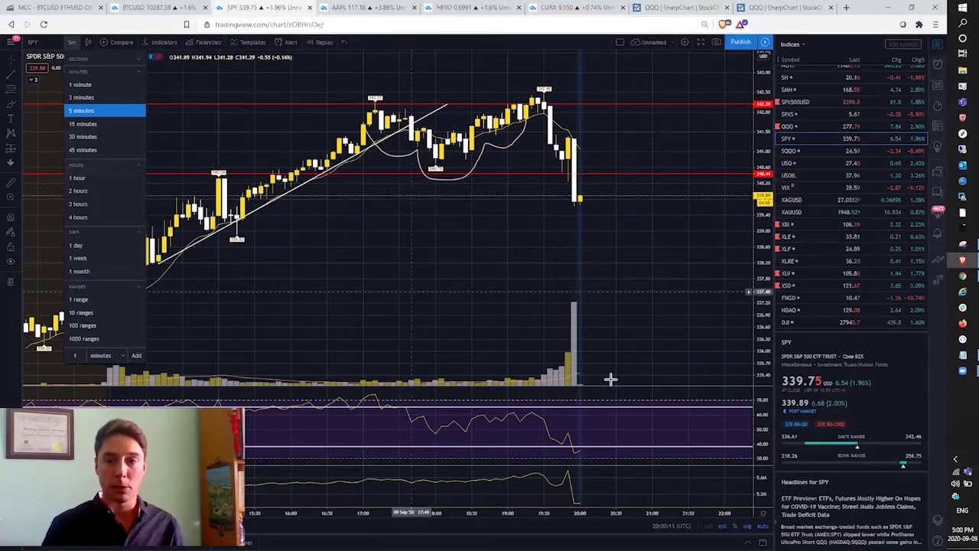
click(628, 330)
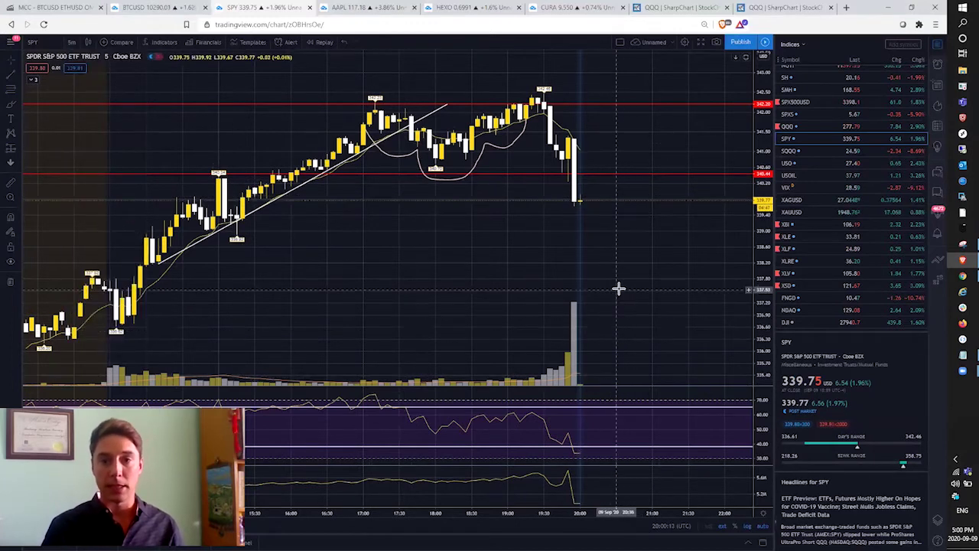
scroll(618, 286, down, 2)
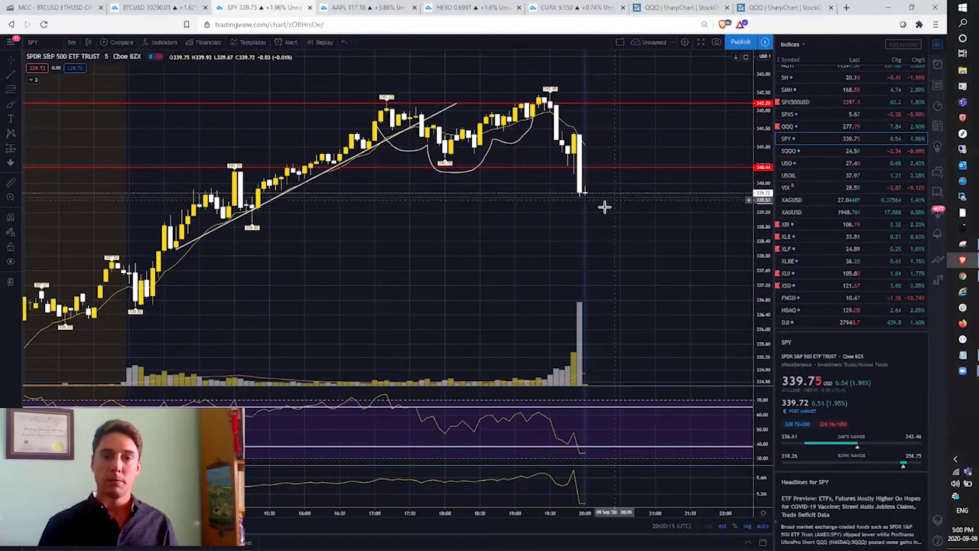
scroll(550, 205, up, 1)
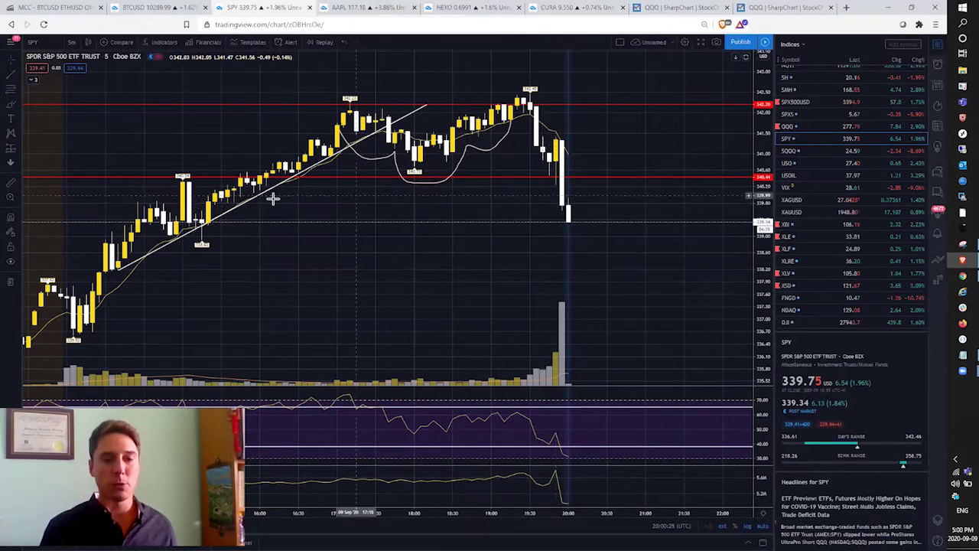
click(72, 42)
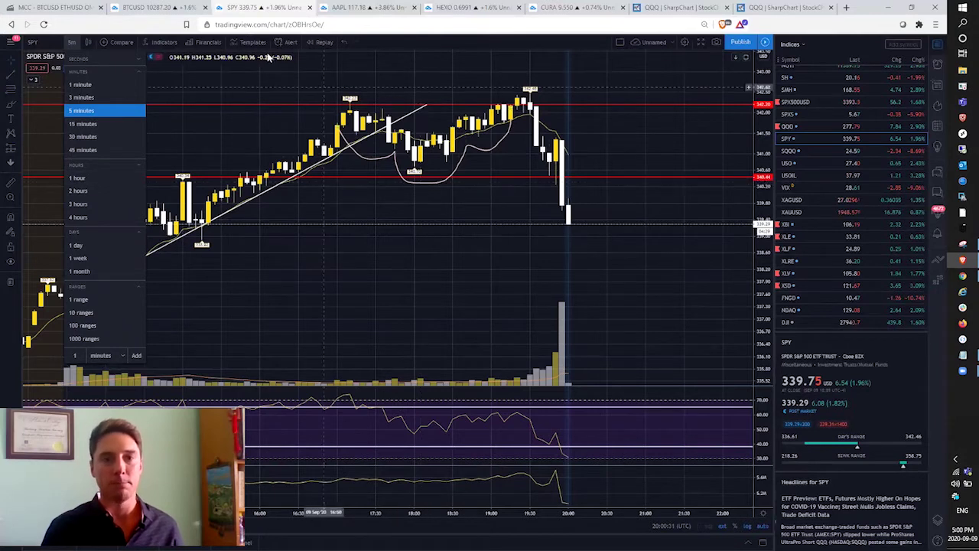
- Bring up the TSLA chart and set it to 1-day candles
click(346, 8)
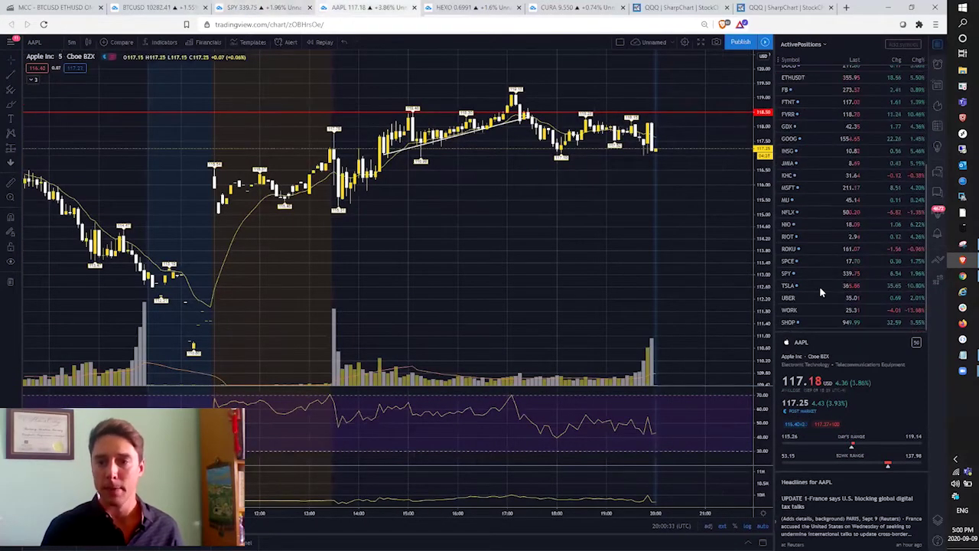
click(71, 42)
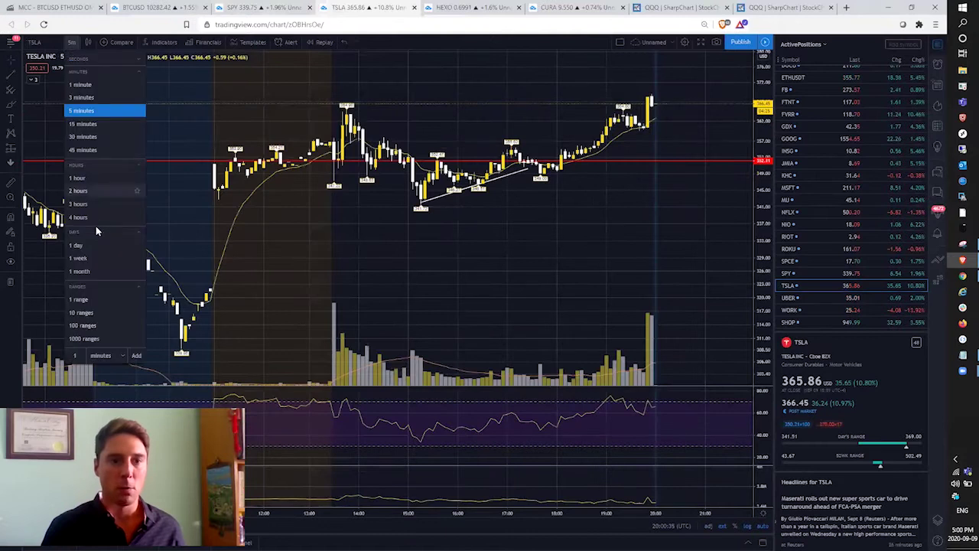
click(89, 245)
scroll(465, 252, up, 5)
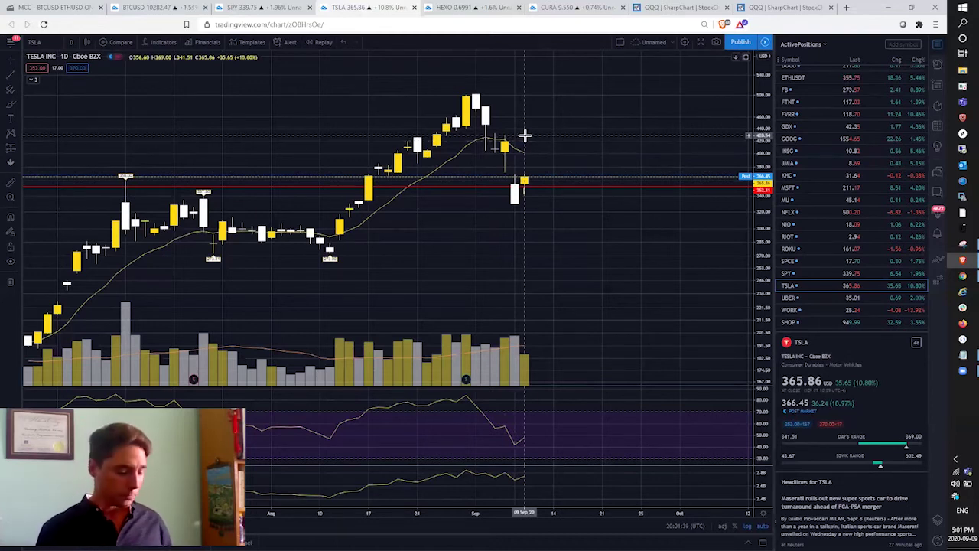
scroll(526, 134, up, 2)
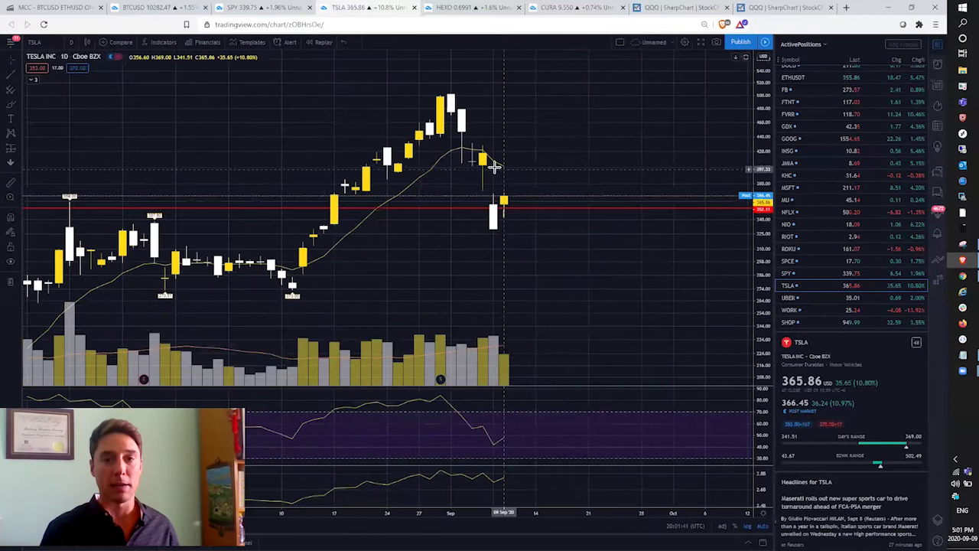
scroll(498, 231, up, 1)
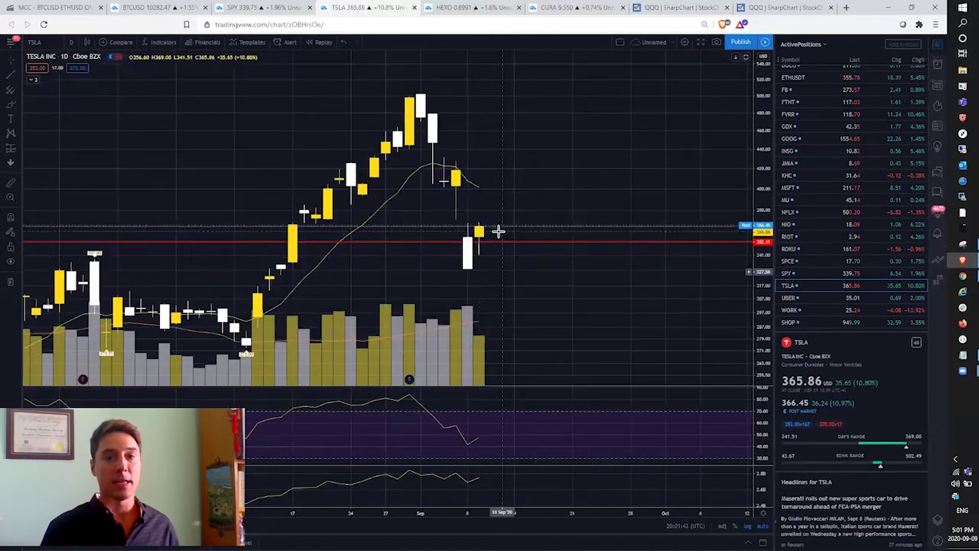
scroll(497, 245, down, 1)
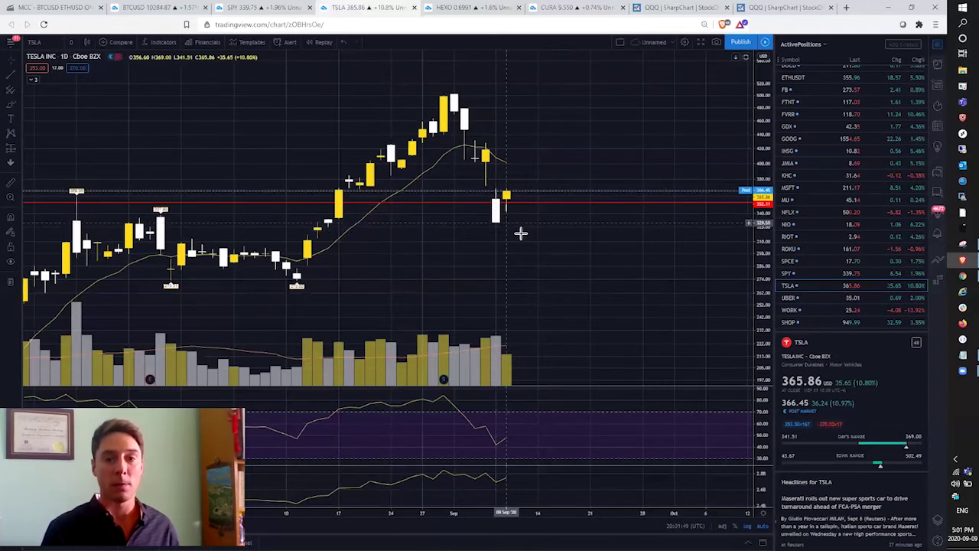
scroll(512, 236, up, 1)
scroll(492, 245, up, 1)
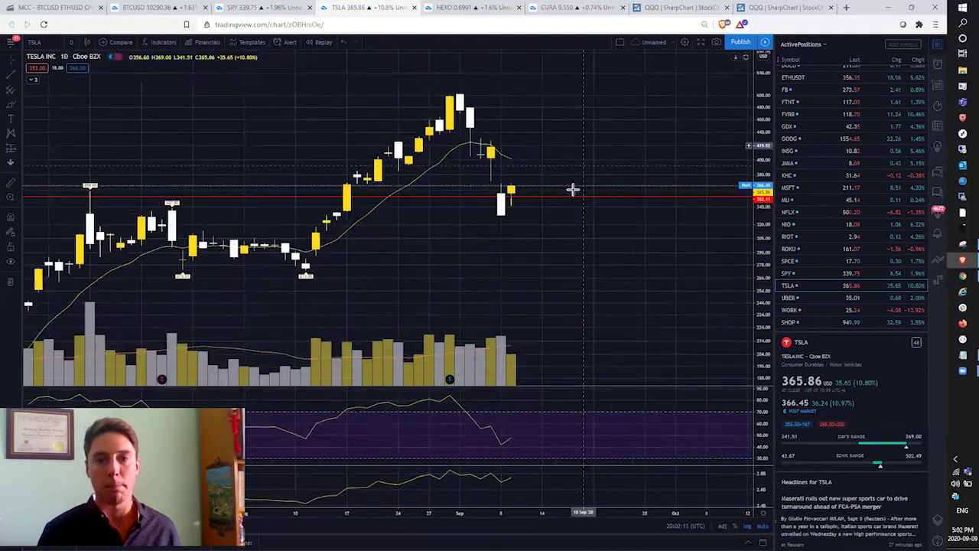
scroll(573, 189, up, 2)
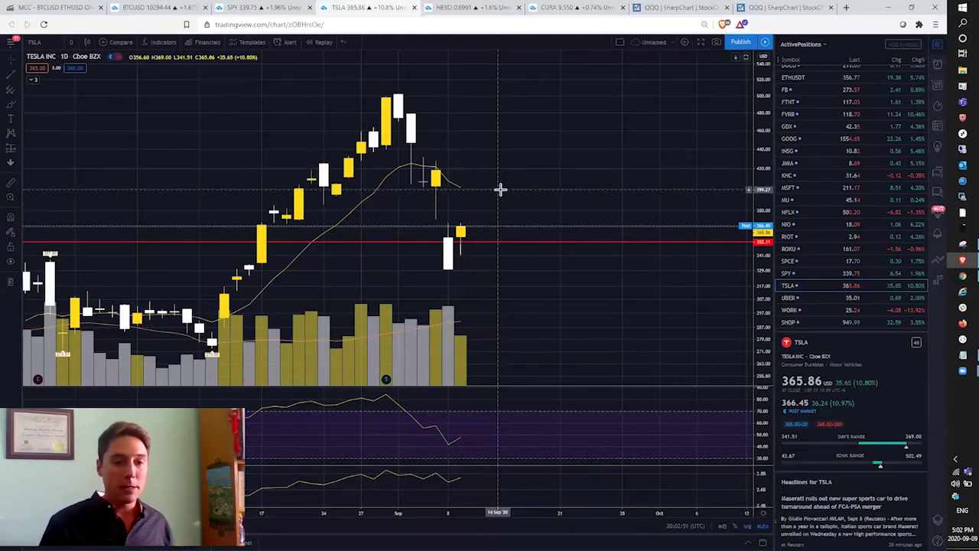
- Measure a price move from the red line, clear it, and return to the SPY tab
click(497, 243)
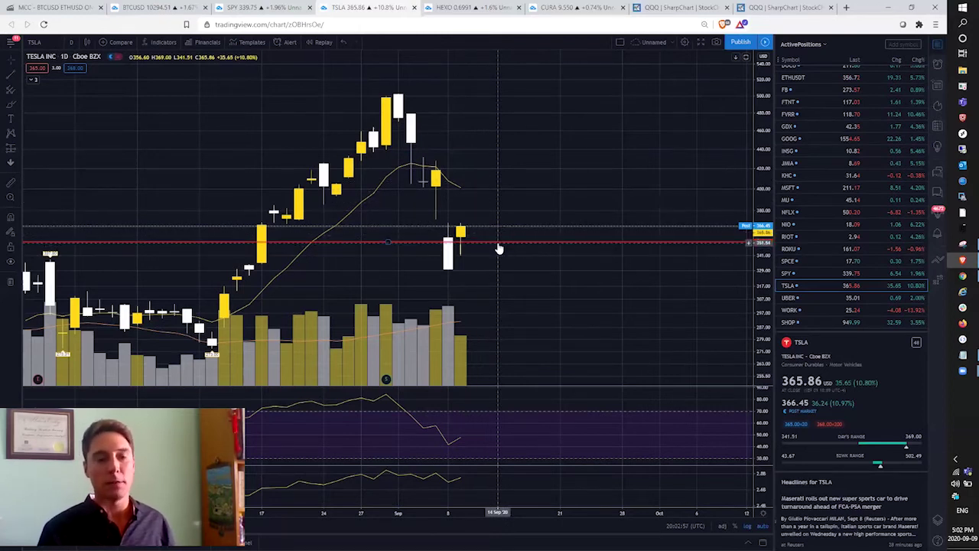
click(487, 261)
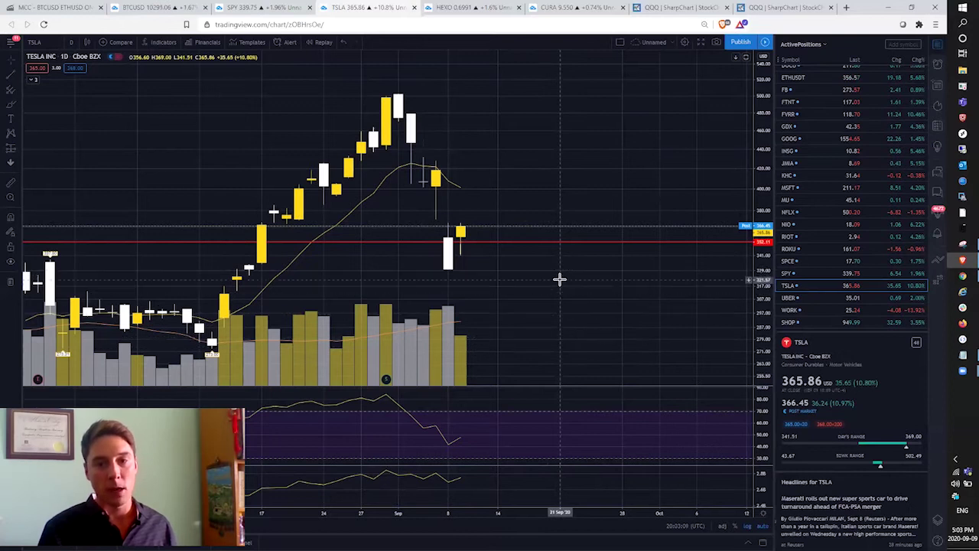
shift+click(565, 228)
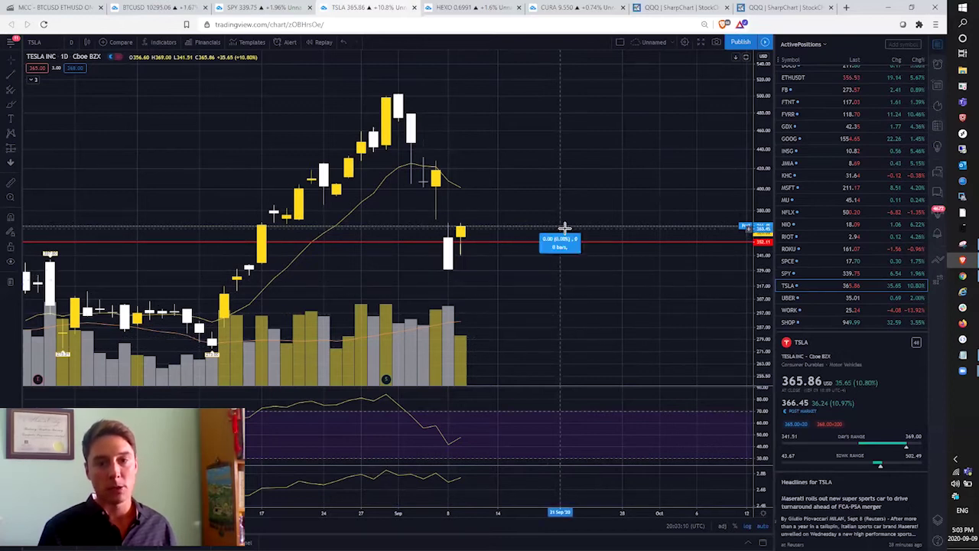
click(558, 348)
click(551, 292)
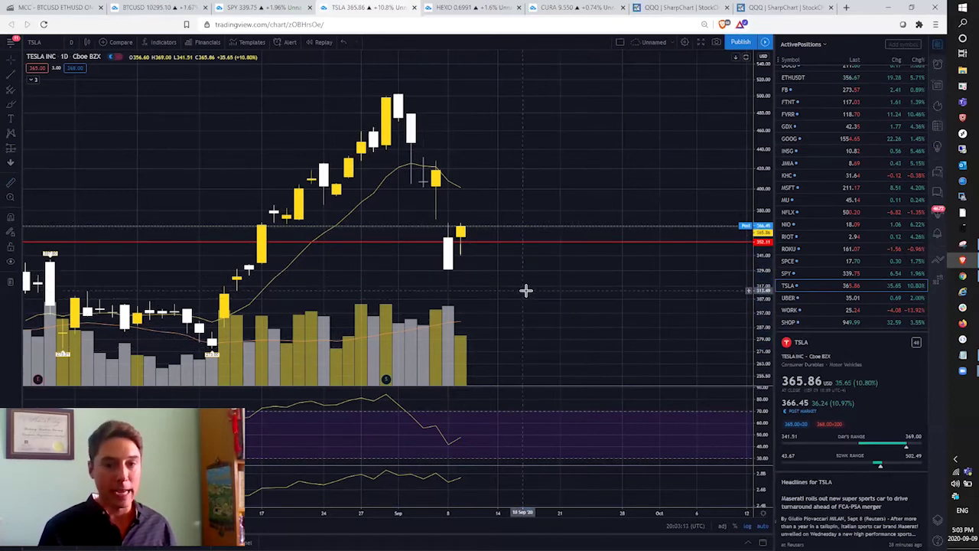
scroll(513, 264, up, 2)
scroll(459, 277, down, 2)
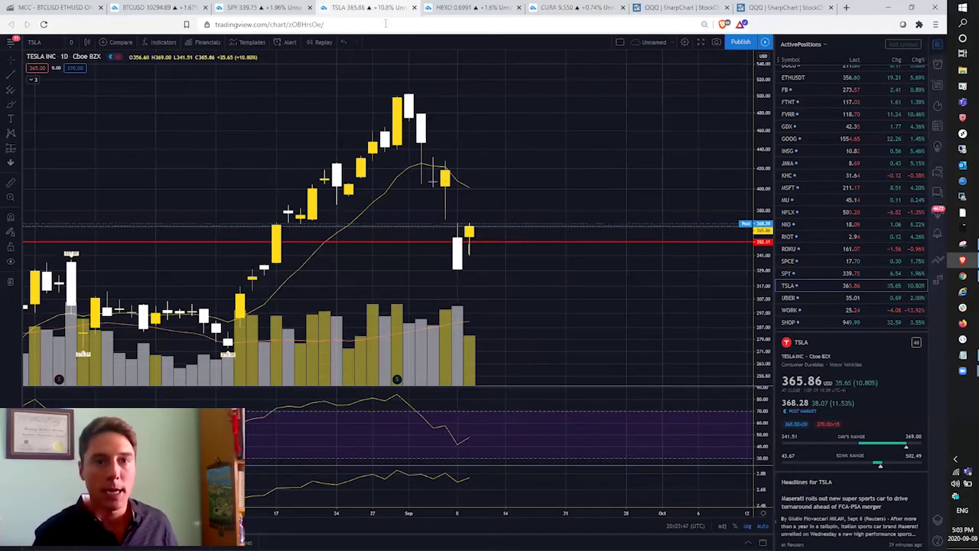
click(264, 5)
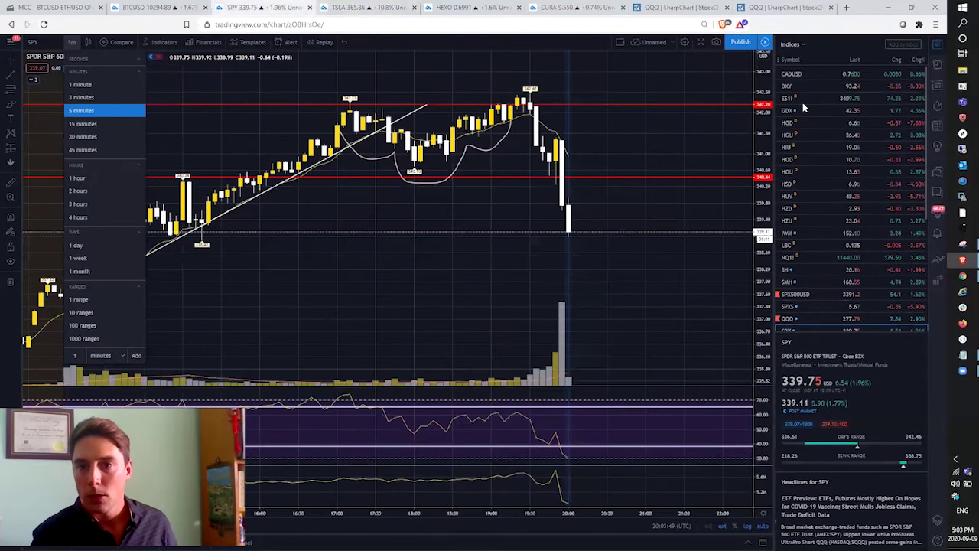
- Load DXY from the Indices watchlist and zoom out its 5-minute chart
click(804, 87)
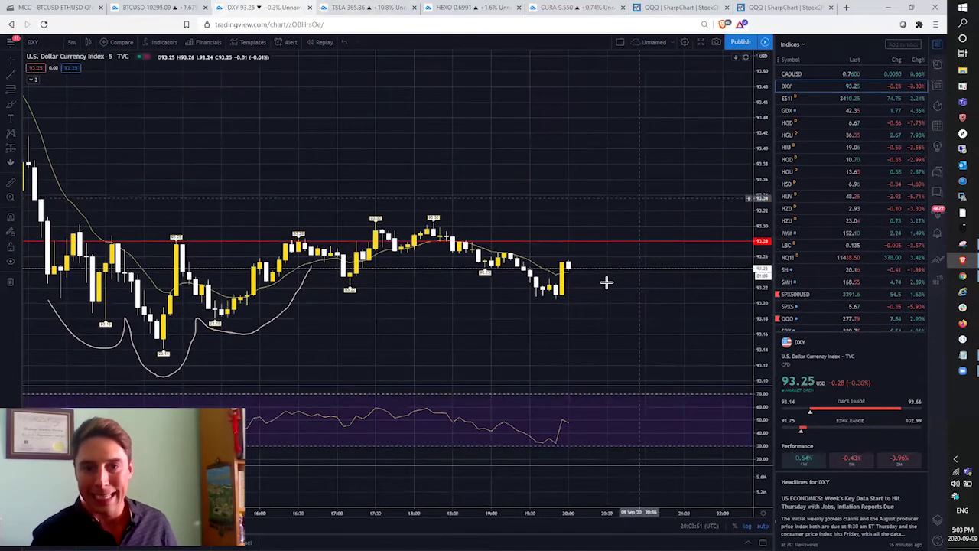
scroll(513, 287, down, 1)
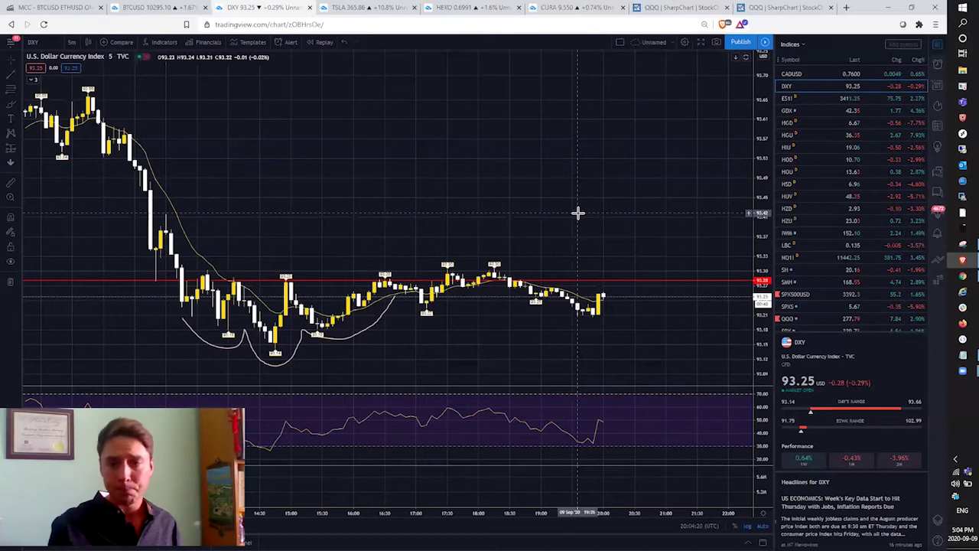
- Search for VIX to load its chart, then zoom in and out to review it
click(45, 43)
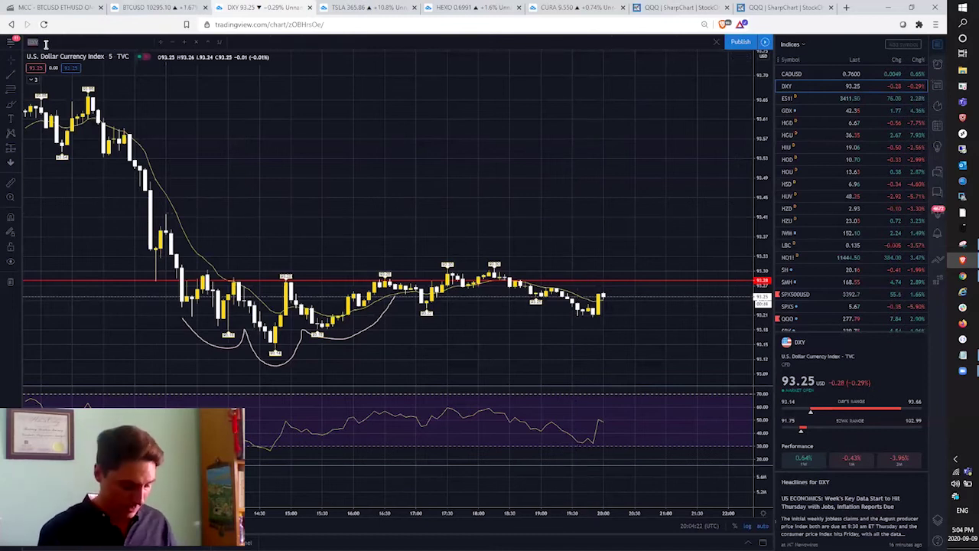
text(VIX)
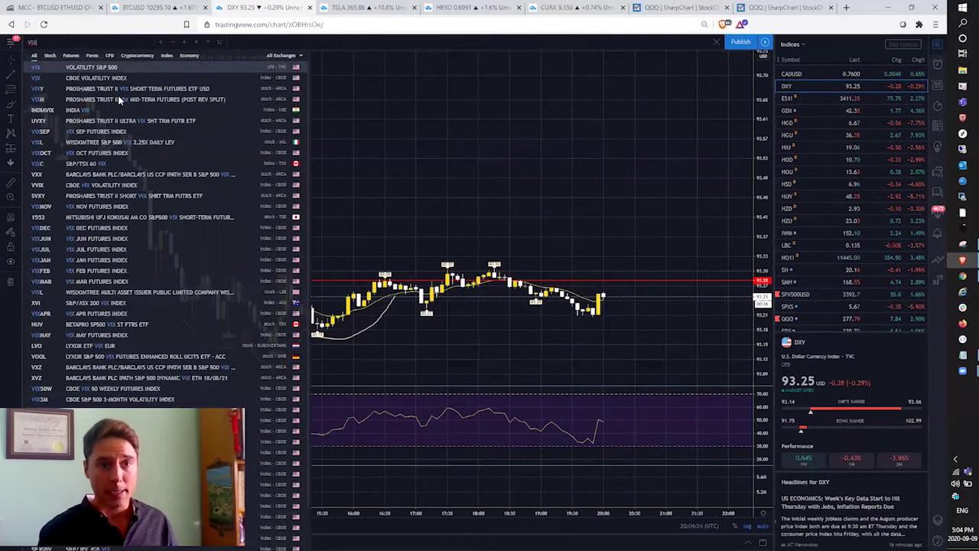
key(Return)
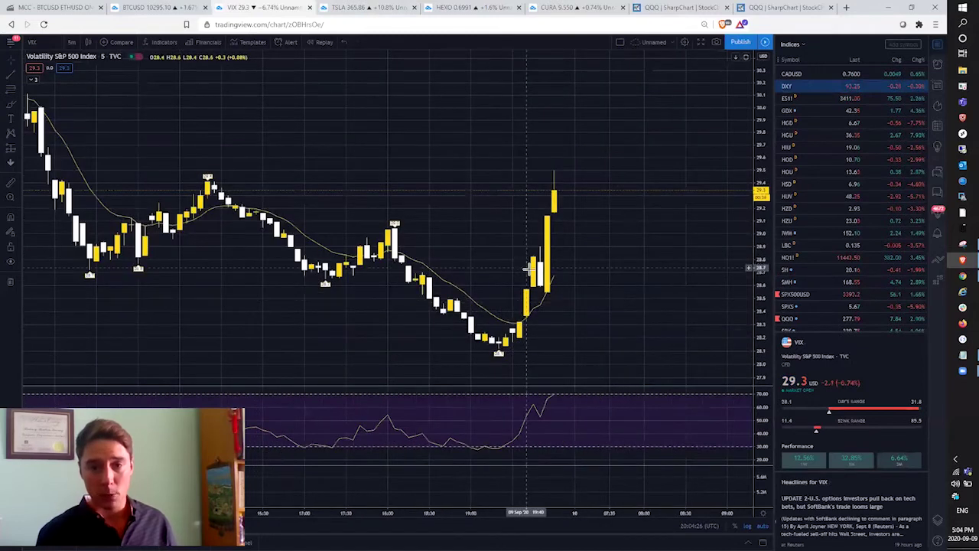
scroll(542, 290, down, 1)
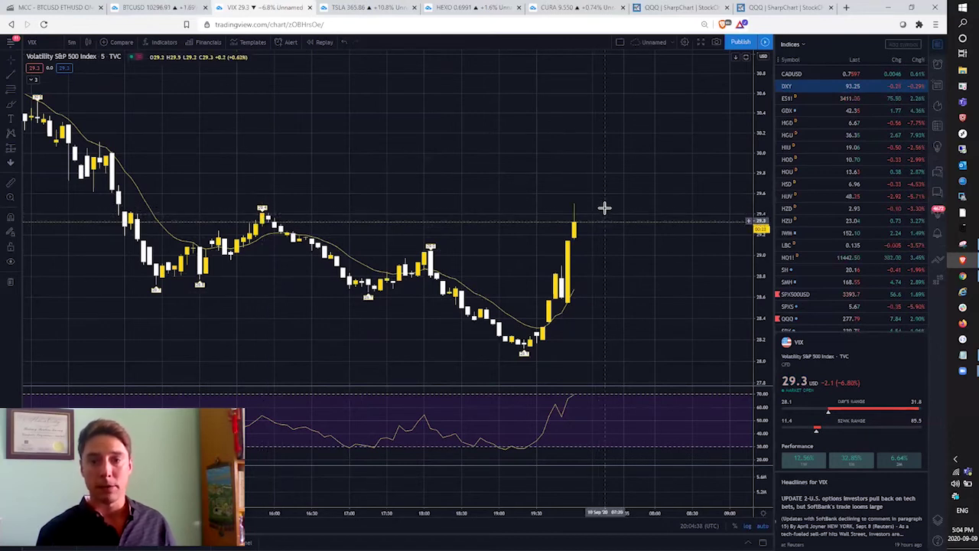
scroll(557, 191, down, 4)
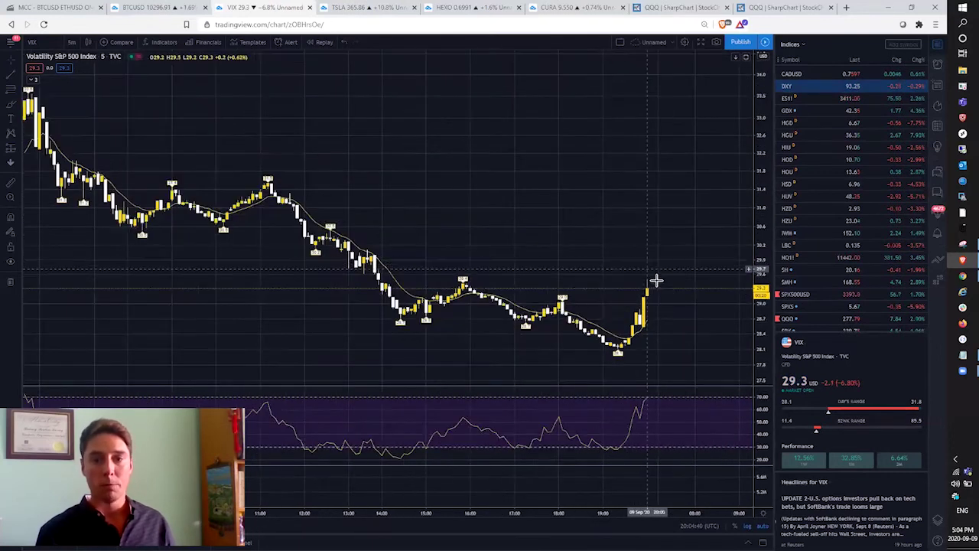
scroll(656, 280, up, 2)
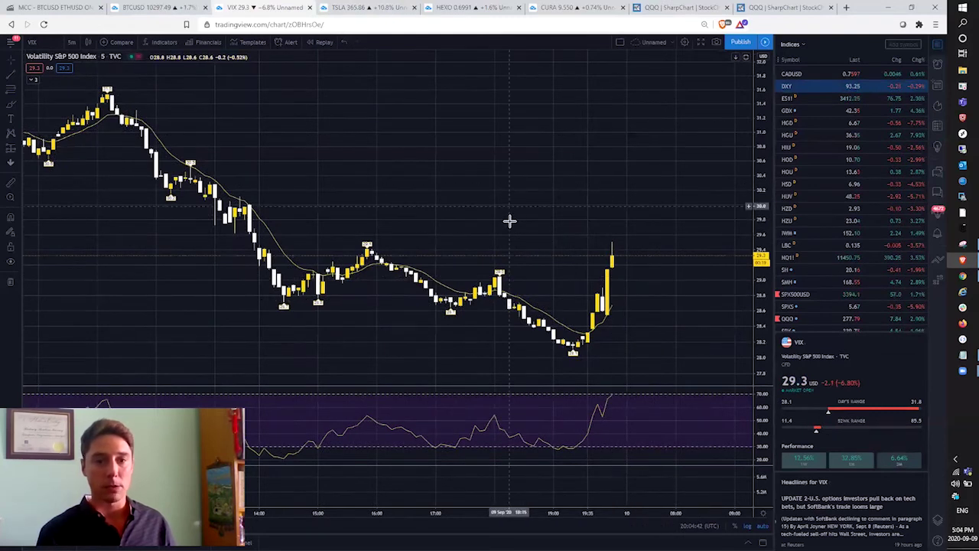
scroll(511, 223, down, 3)
scroll(508, 257, up, 1)
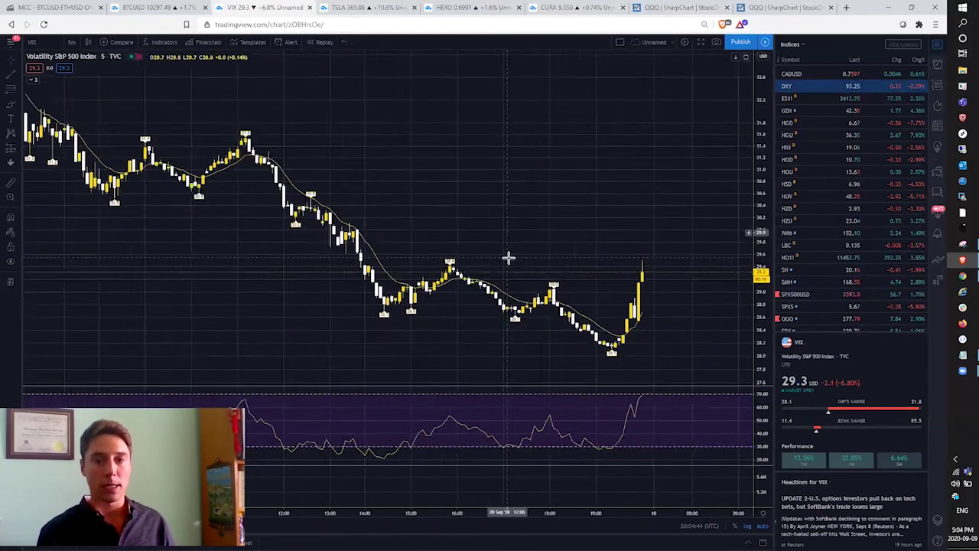
scroll(508, 257, up, 1)
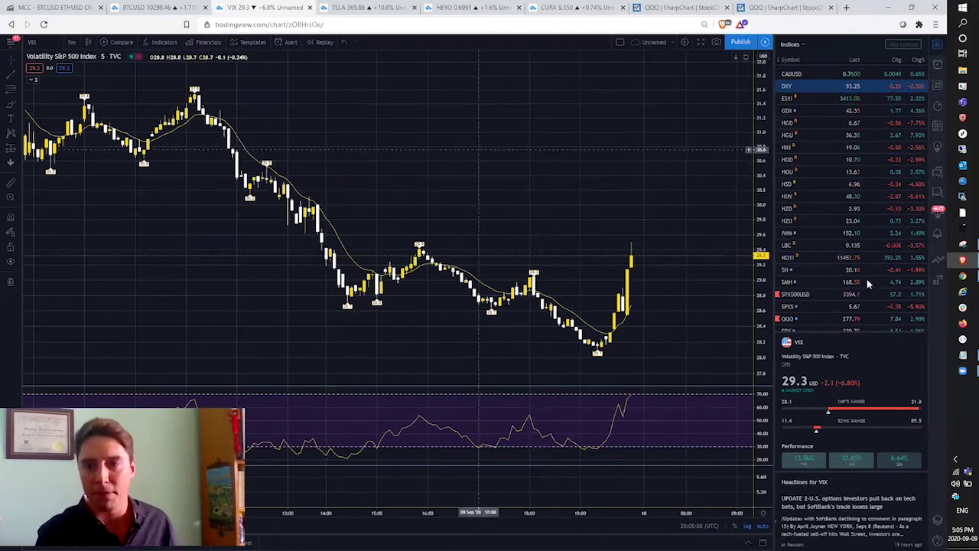
scroll(831, 258, down, 4)
- Load QQQ from the watchlist on 1-hour candles and zoom out to see the trend
click(806, 167)
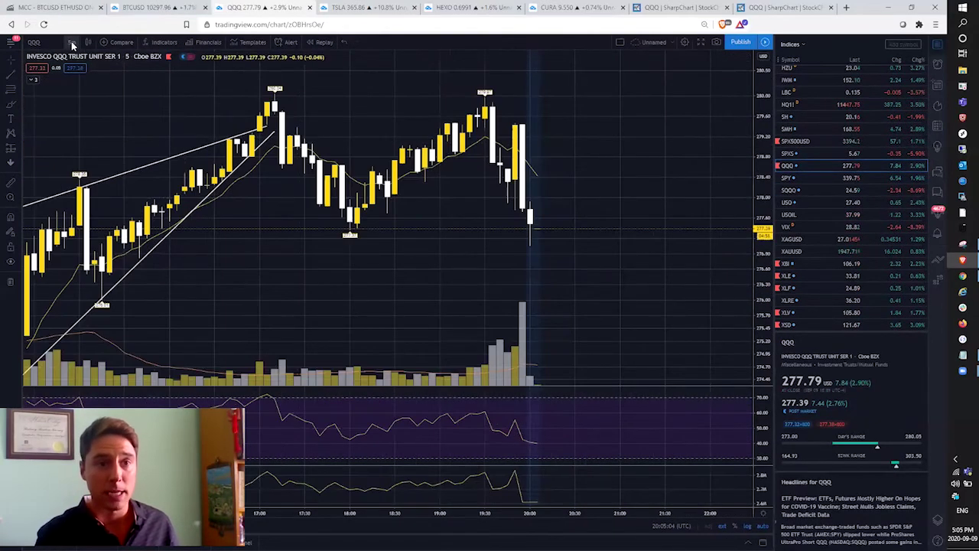
click(73, 46)
click(87, 182)
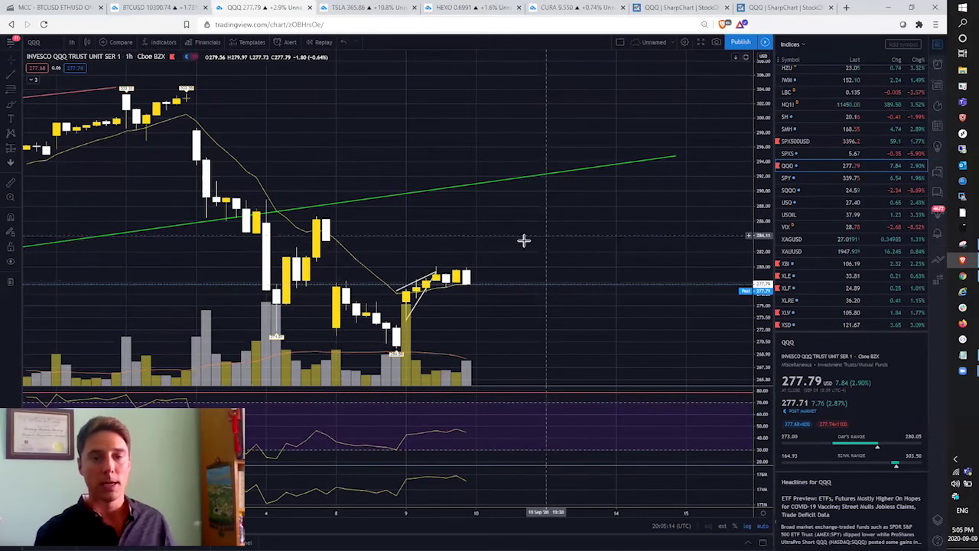
scroll(501, 193, down, 1)
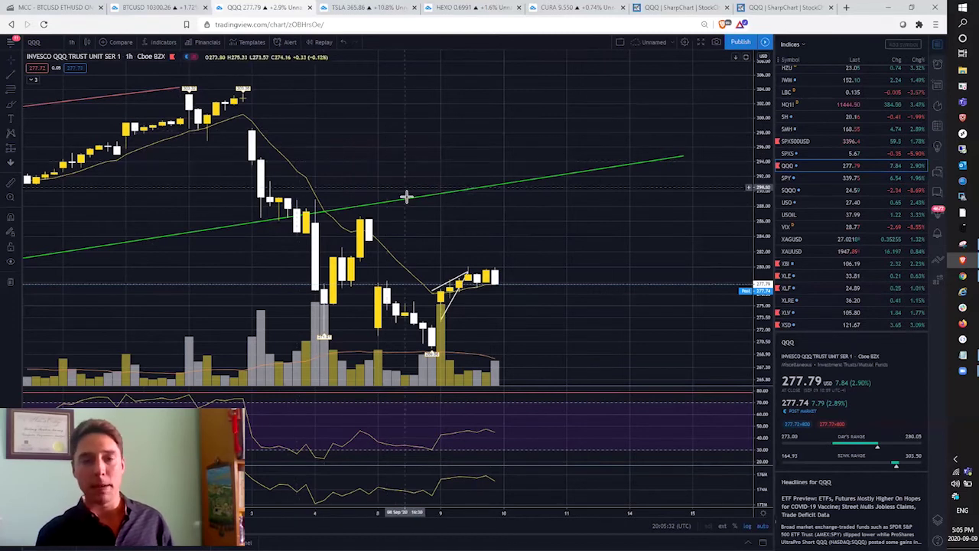
scroll(436, 218, down, 1)
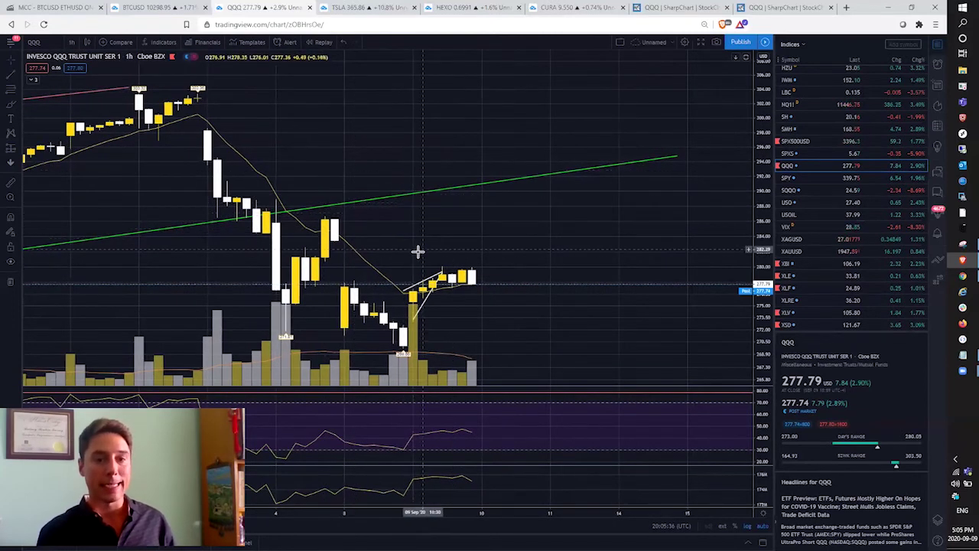
scroll(428, 256, down, 2)
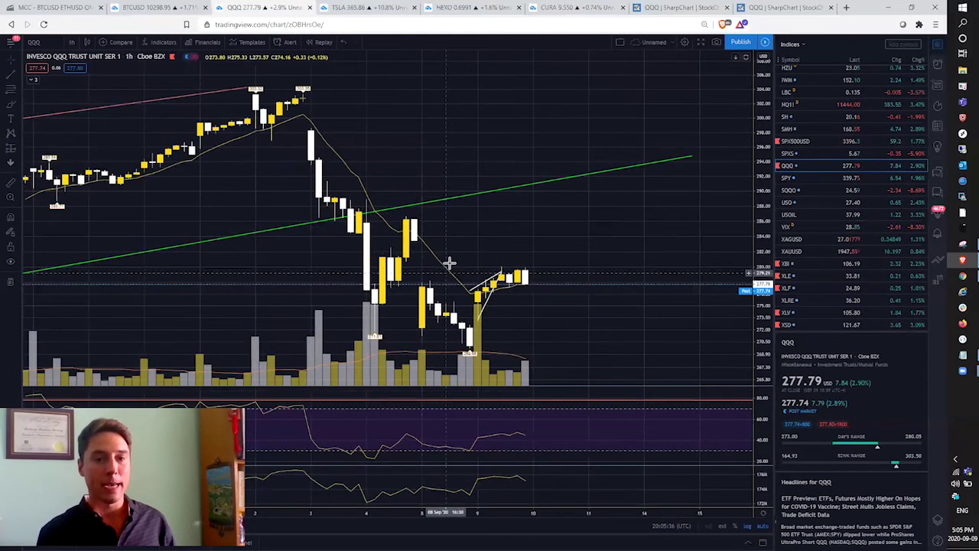
- Switch the QQQ chart to 15-minute candles and look back through recent price action
click(73, 43)
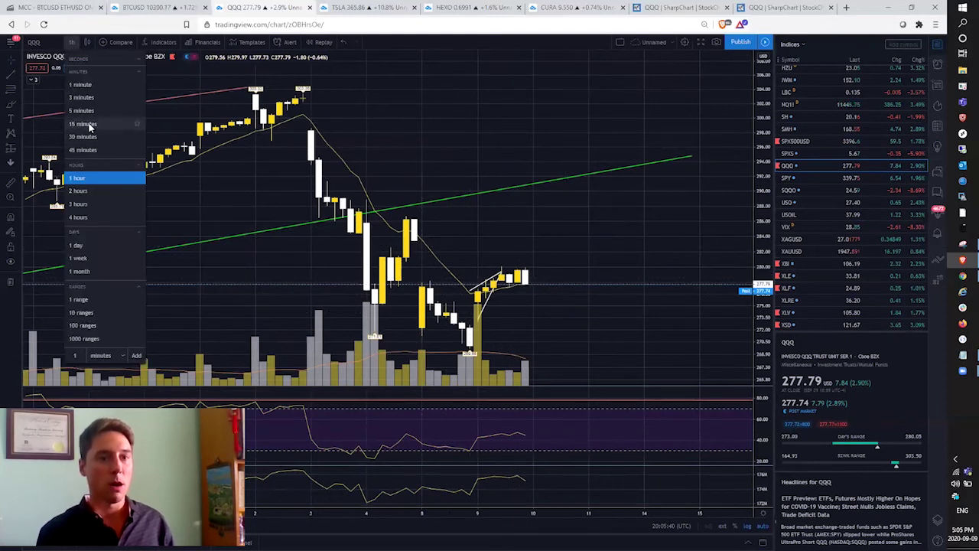
click(86, 124)
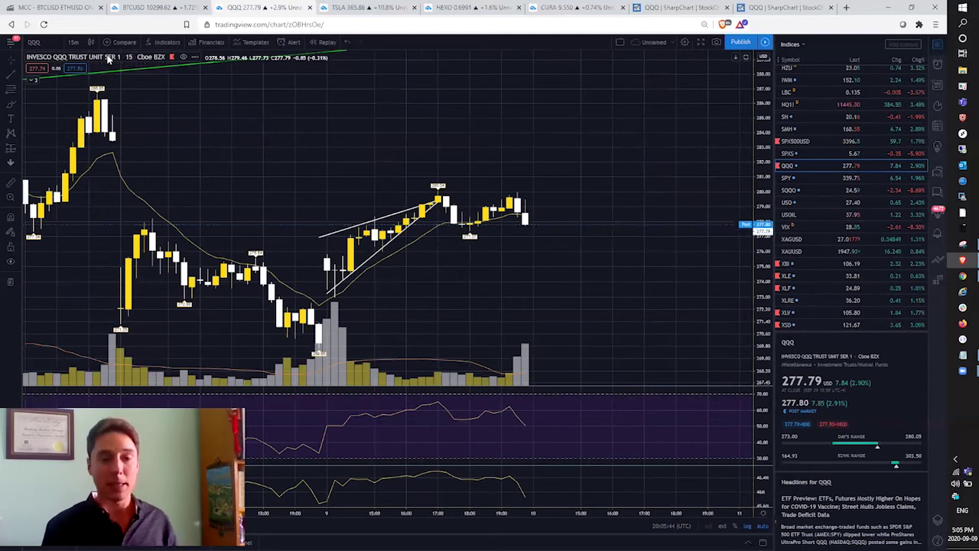
scroll(535, 229, up, 3)
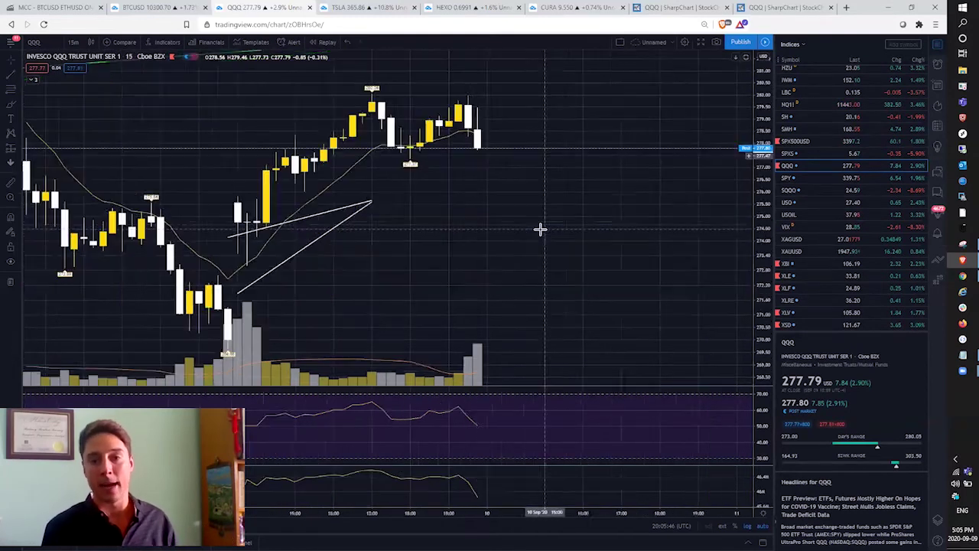
scroll(534, 230, down, 4)
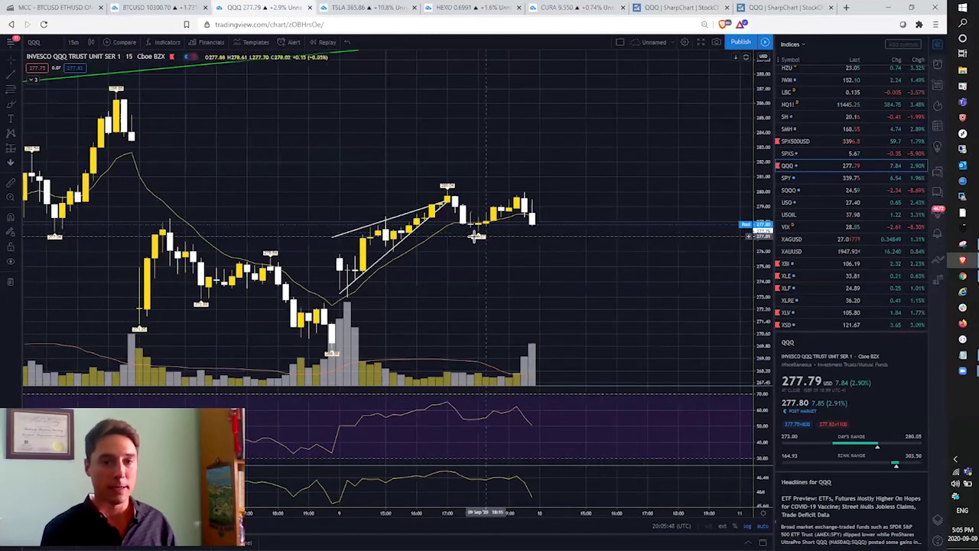
scroll(428, 242, up, 4)
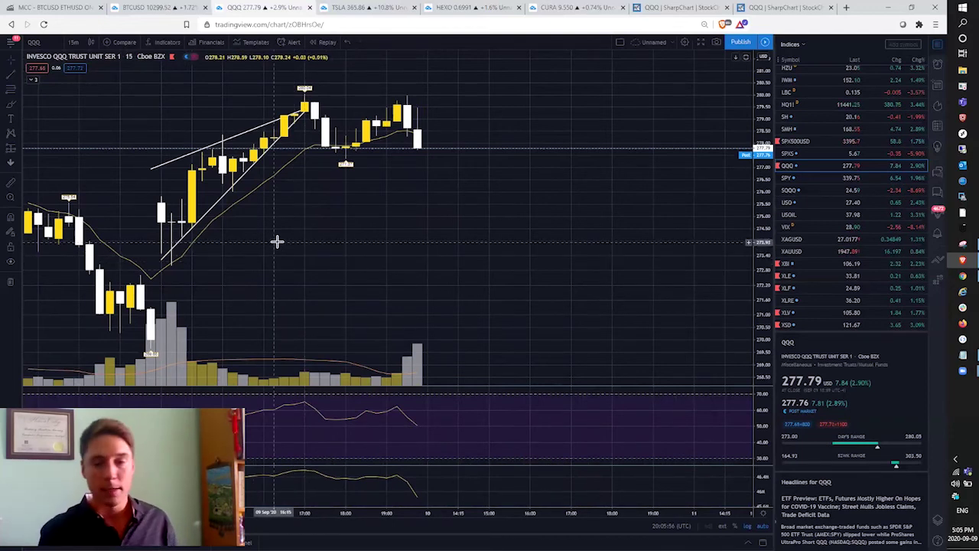
scroll(188, 141, left, 3)
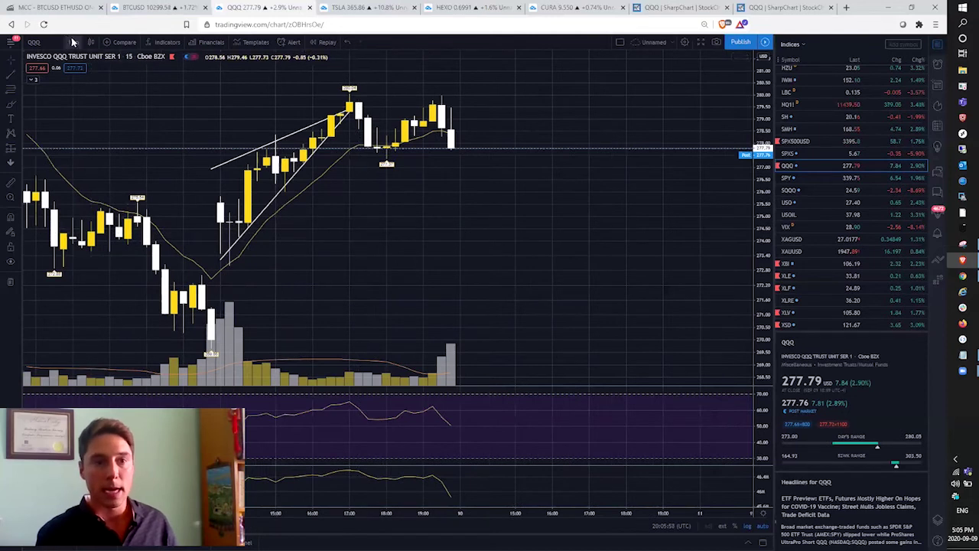
- Return QQQ briefly to hourly candles, then settle on 5-minute candles
click(73, 42)
click(99, 180)
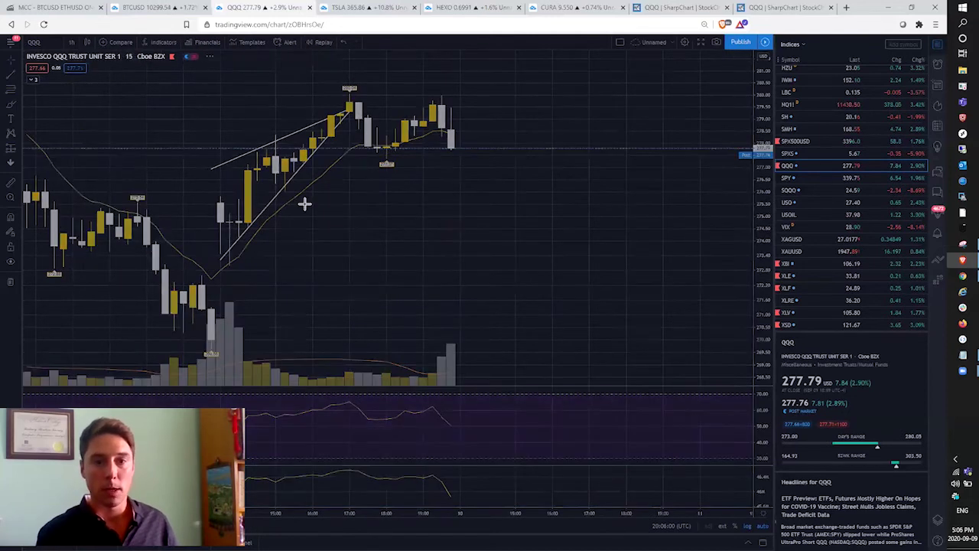
scroll(404, 251, right, 5)
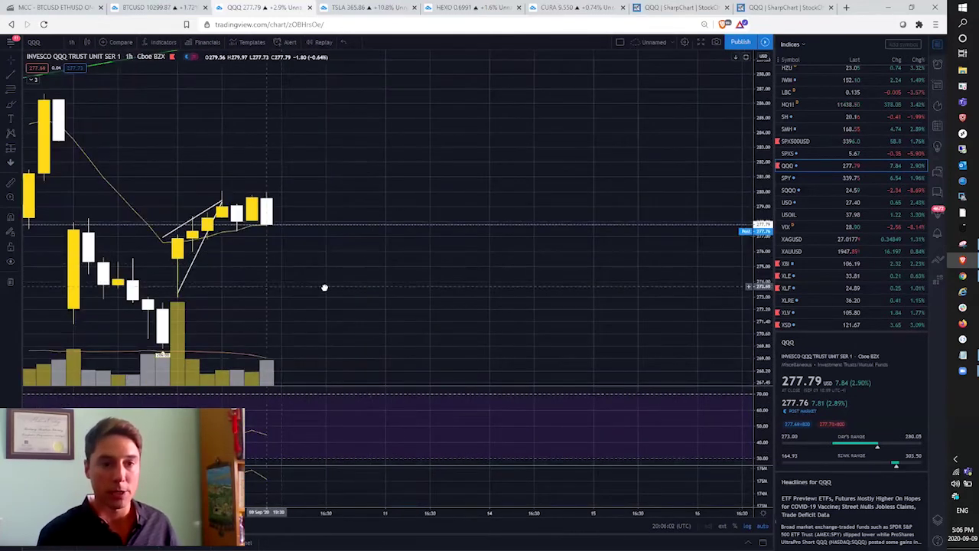
scroll(324, 288, left, 5)
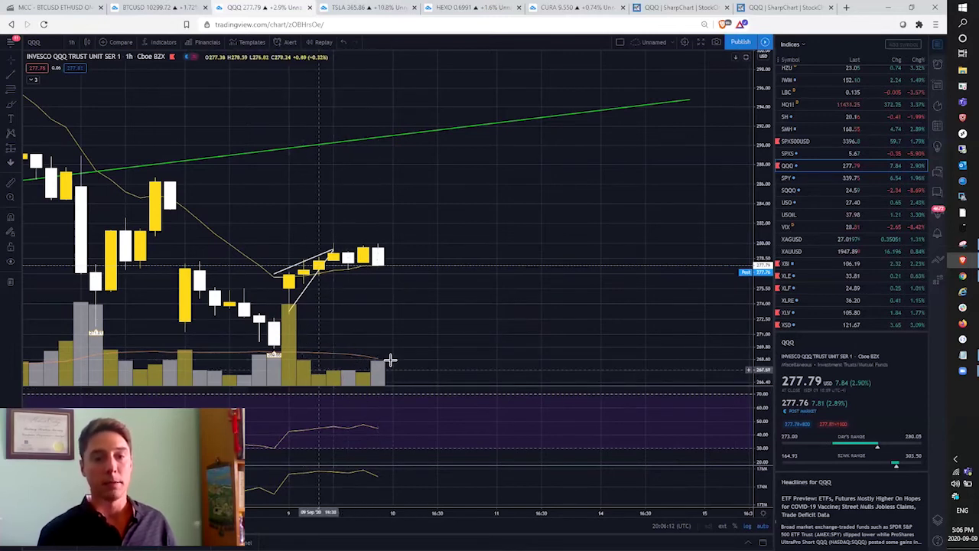
scroll(385, 317, down, 2)
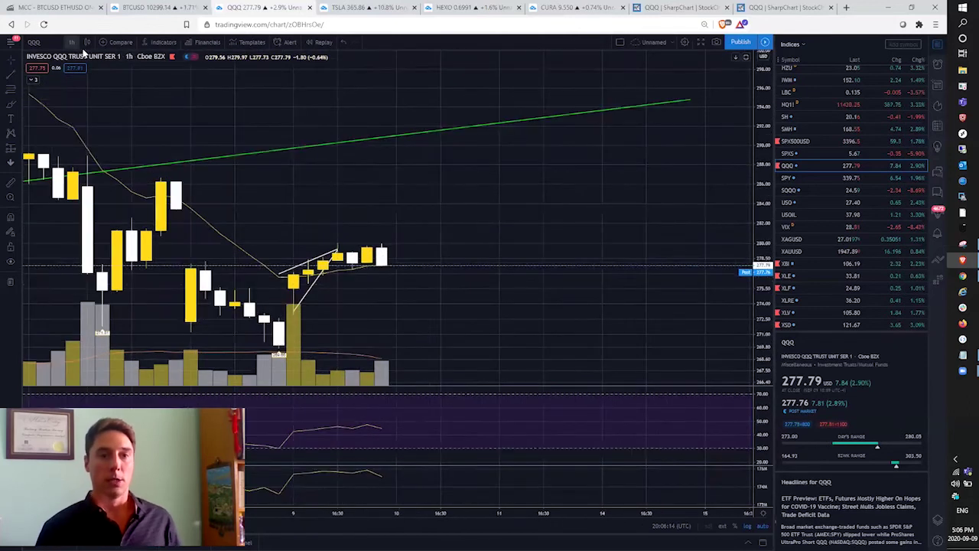
click(72, 42)
click(81, 124)
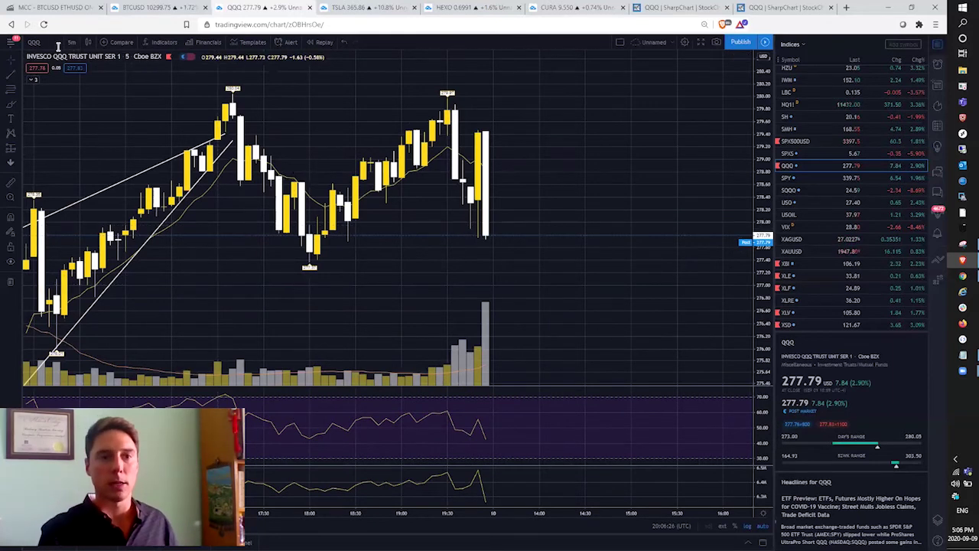
- Load the DXY symbol to show the 5-minute U.S. Dollar Currency Index chart
text(DXY)
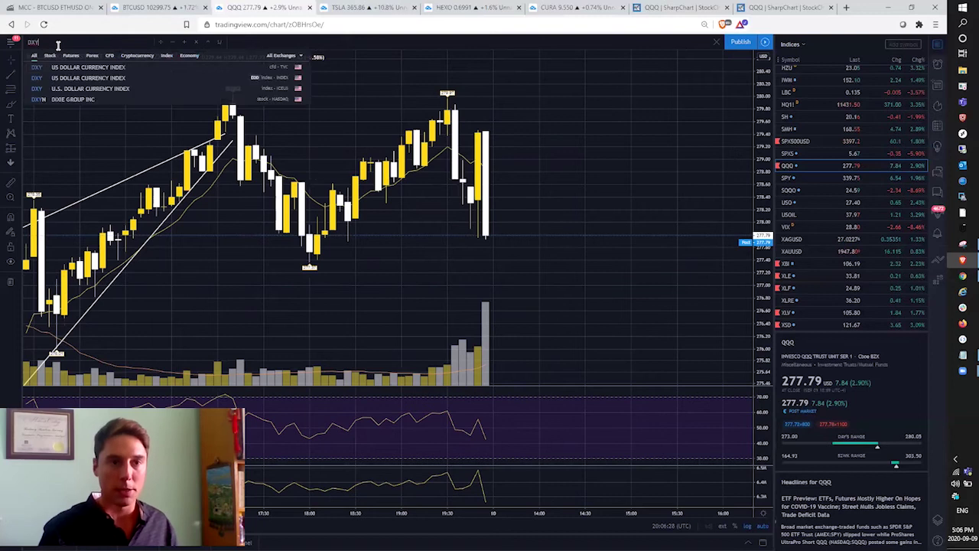
key(Return)
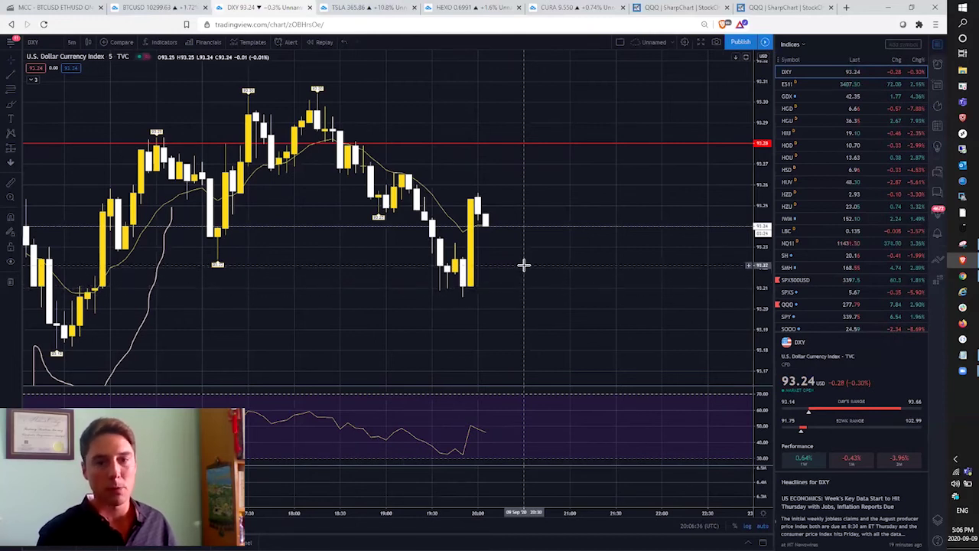
scroll(492, 267, down, 5)
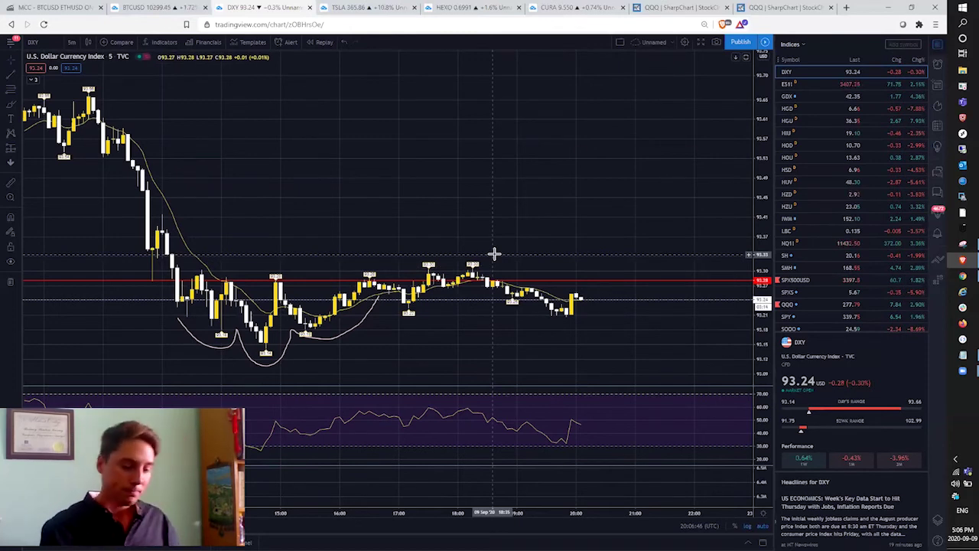
scroll(524, 236, up, 2)
scroll(531, 245, down, 2)
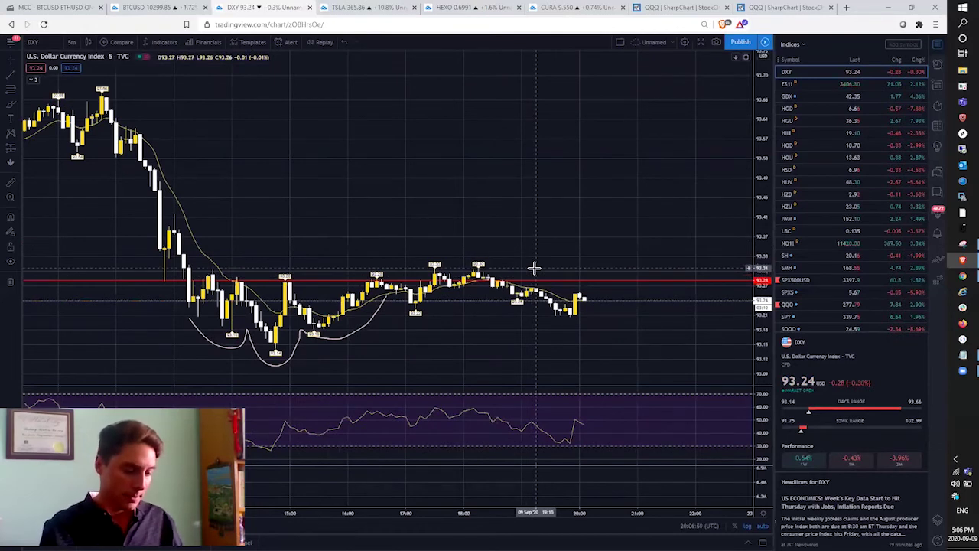
scroll(158, 160, down, 1)
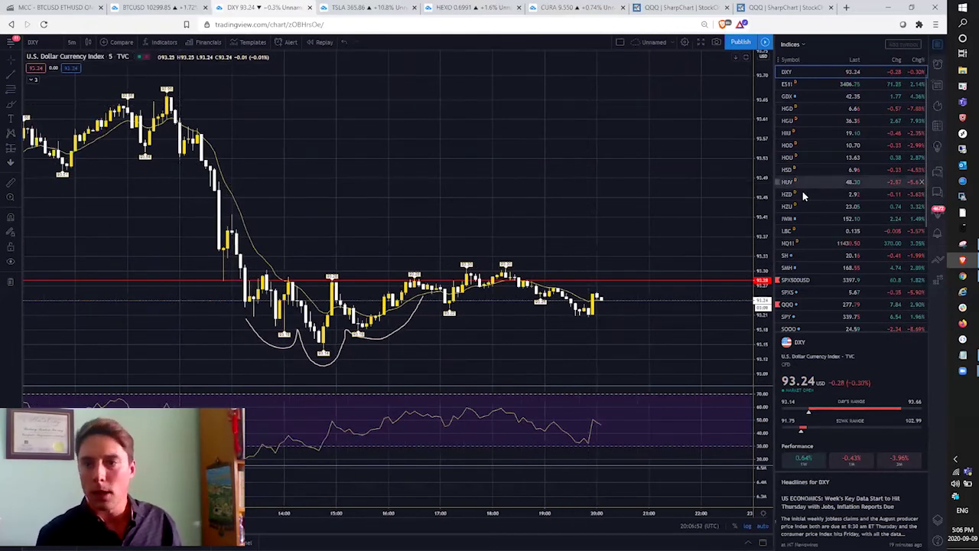
- Search for SPY and load the 5-minute SPDR S&P 500 ETF chart
click(53, 42)
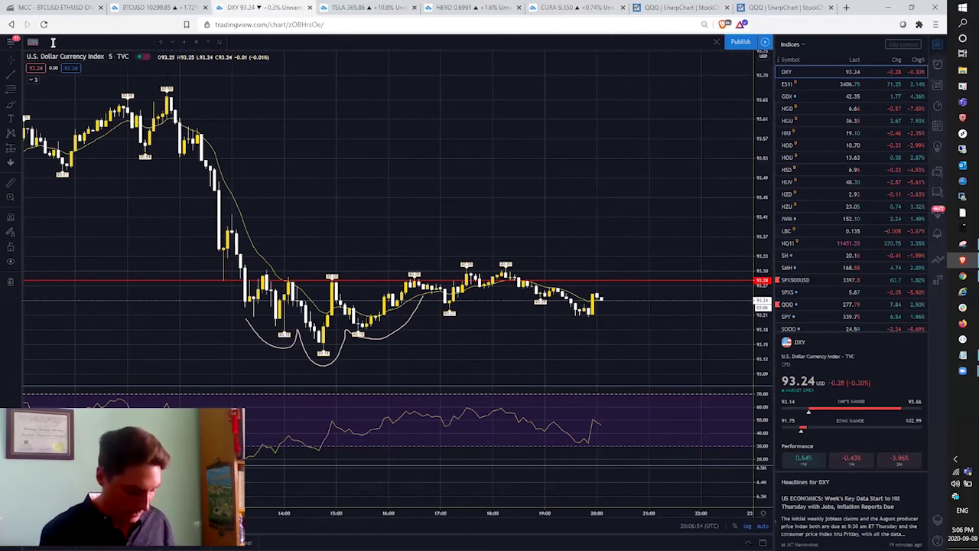
text(SPY)
click(81, 71)
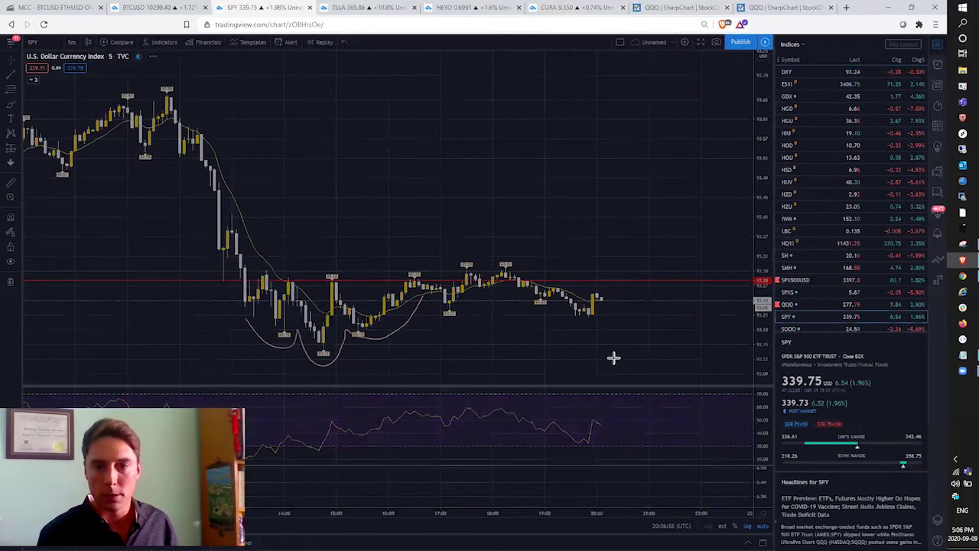
scroll(592, 309, up, 1)
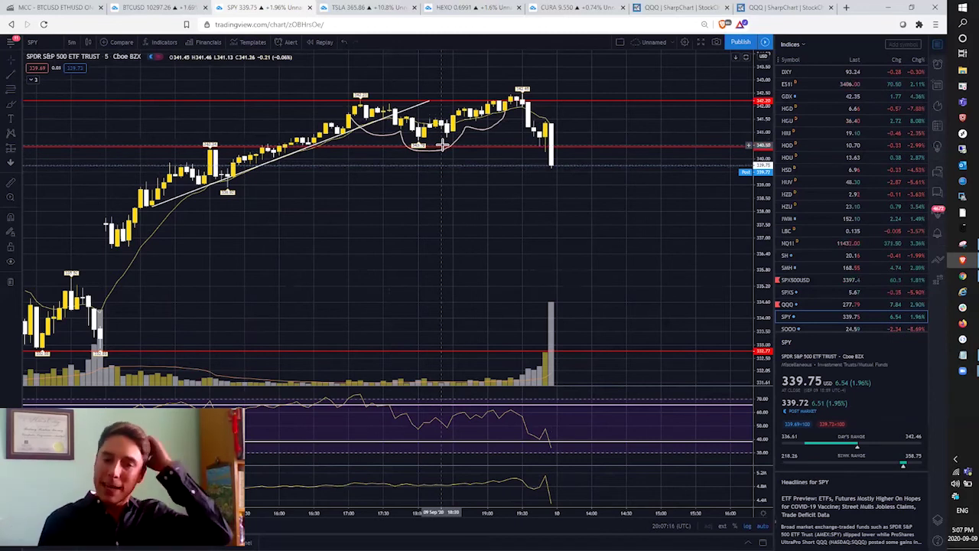
scroll(604, 145, up, 5)
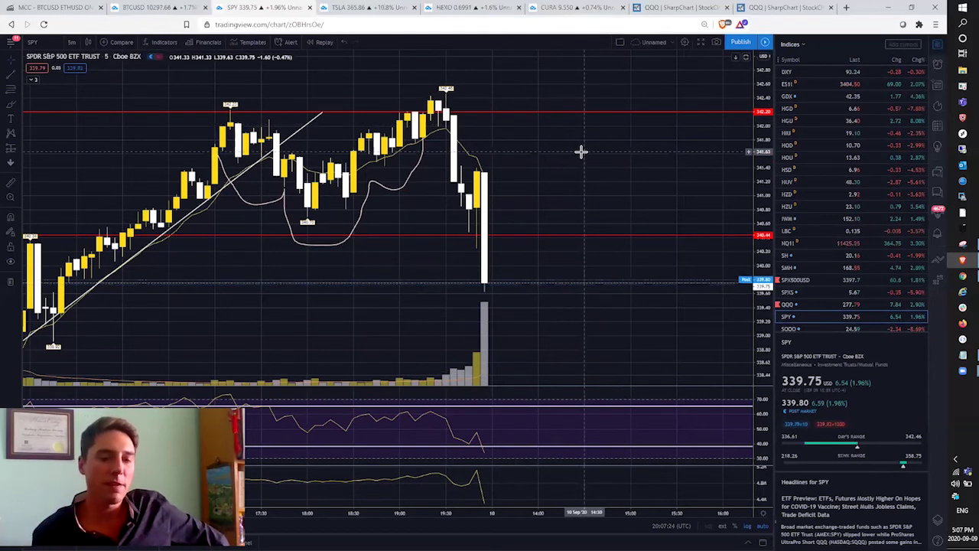
scroll(586, 157, down, 3)
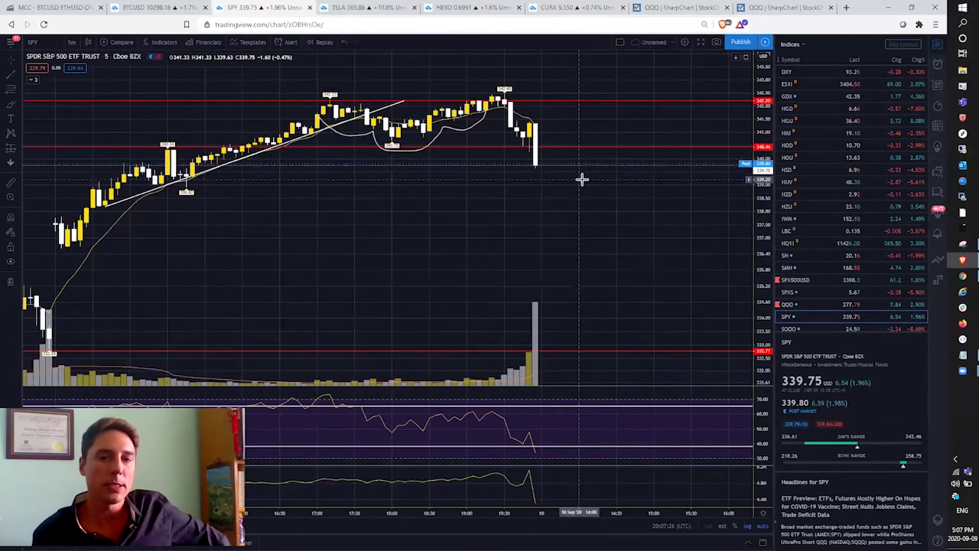
scroll(589, 182, up, 1)
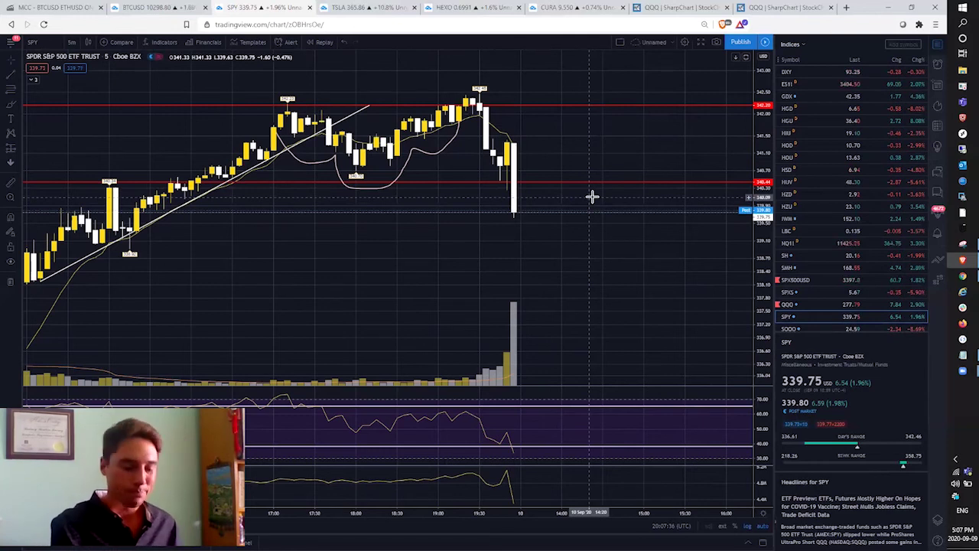
- On the StockCharts page, replace QQQ with SPY in the daily SharpChart
click(680, 8)
text(spy)
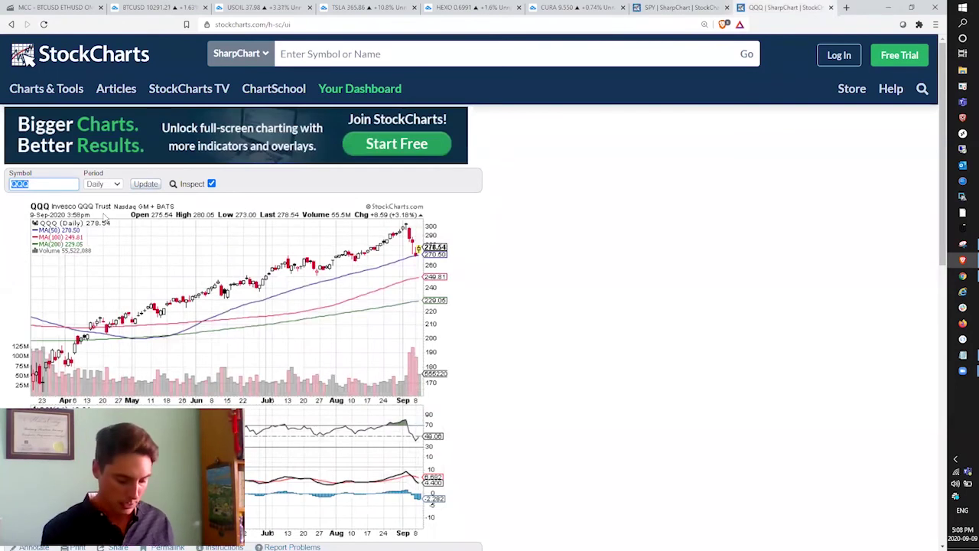
text(spy)
click(147, 184)
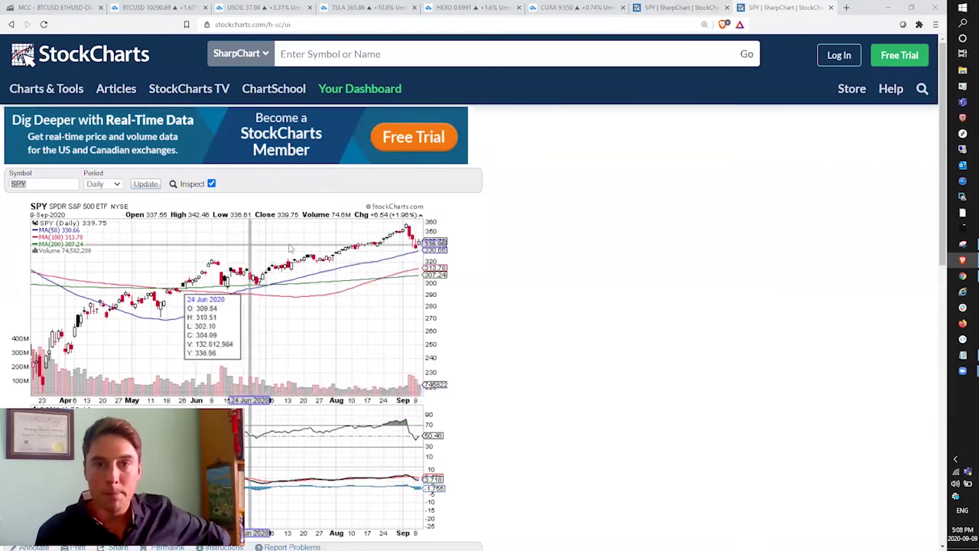
- Review the weekly SPY chart, then go back to the daily SPY chart
click(697, 8)
scroll(316, 268, down, 1)
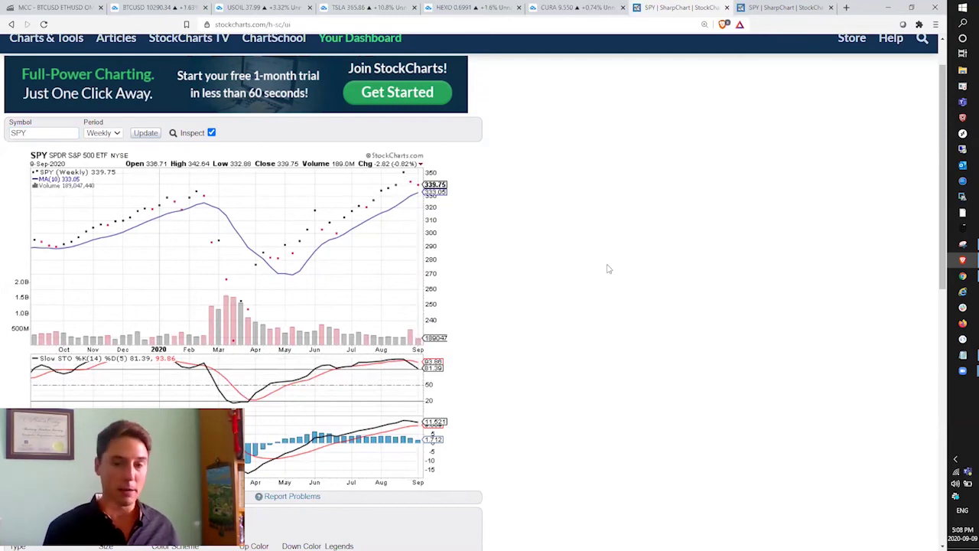
click(767, 7)
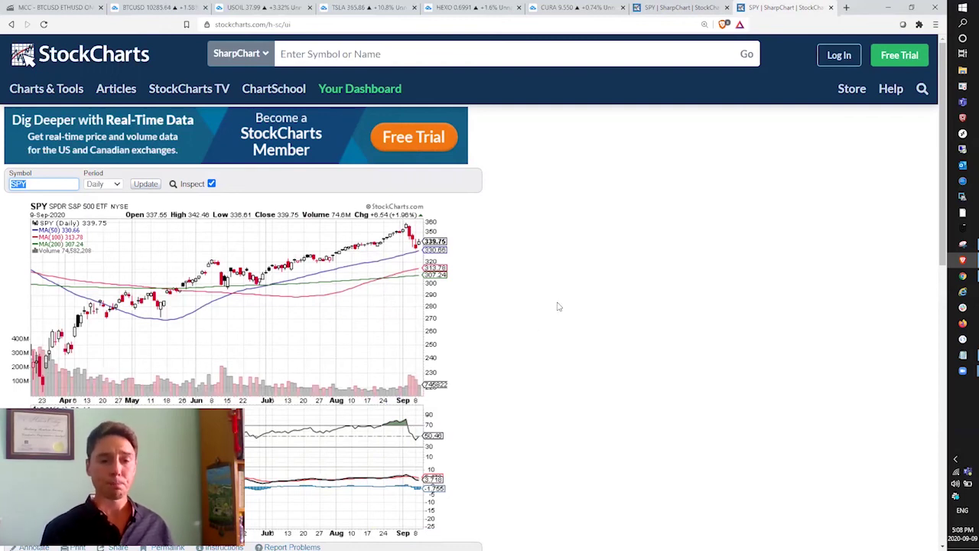
- Minimize the browser to reveal the POW Group title card
click(886, 10)
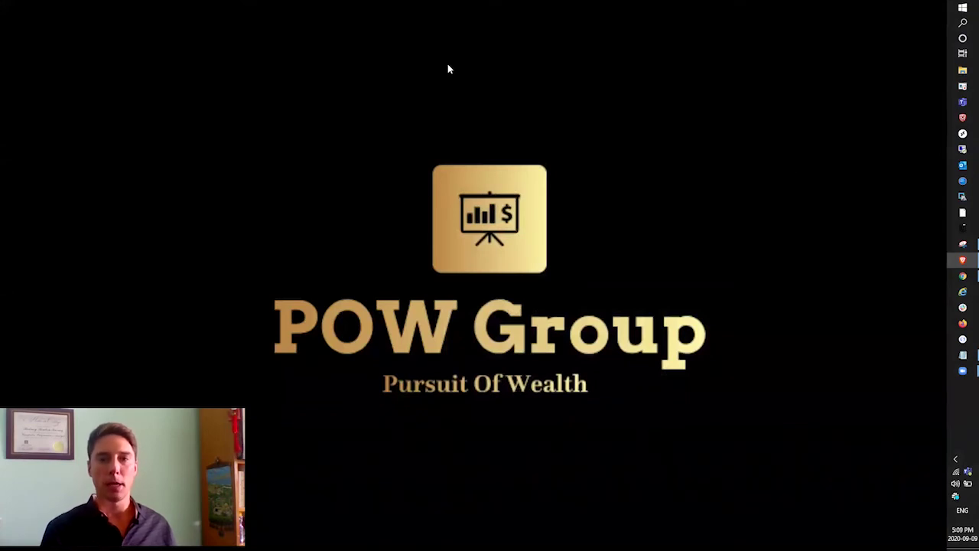